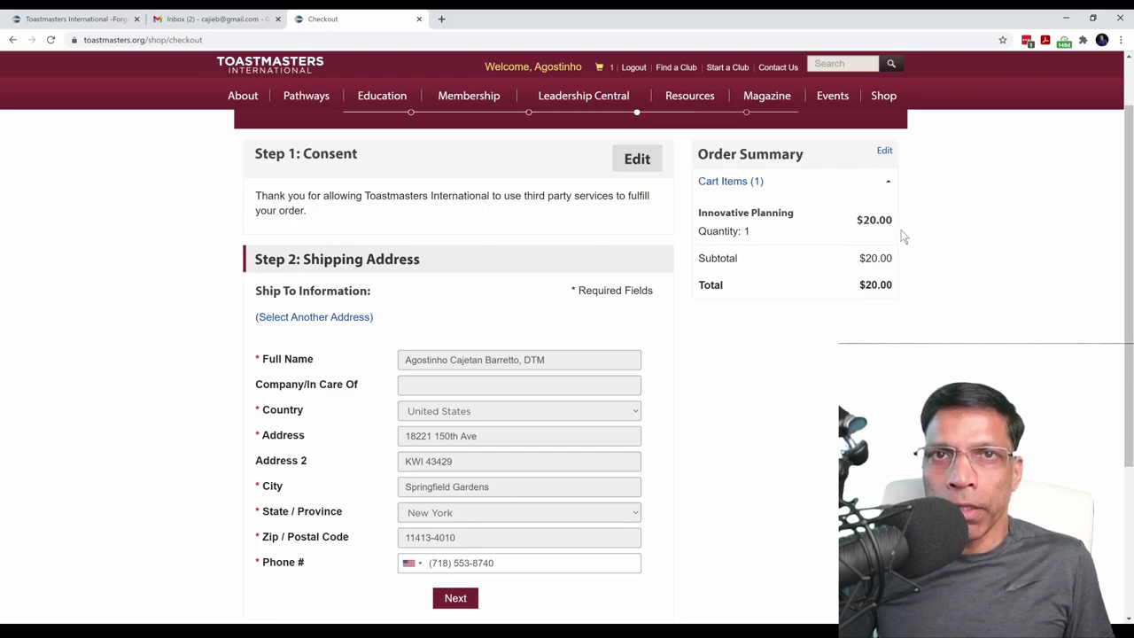
scroll(416, 279, "down", 2)
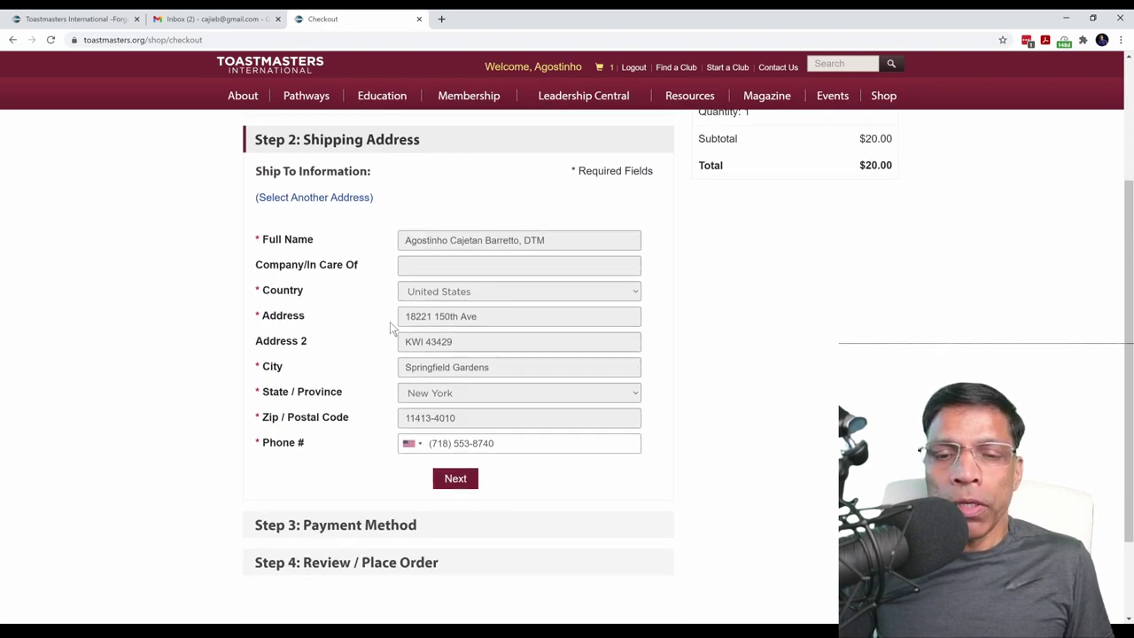
scroll(390, 321, "down", 2)
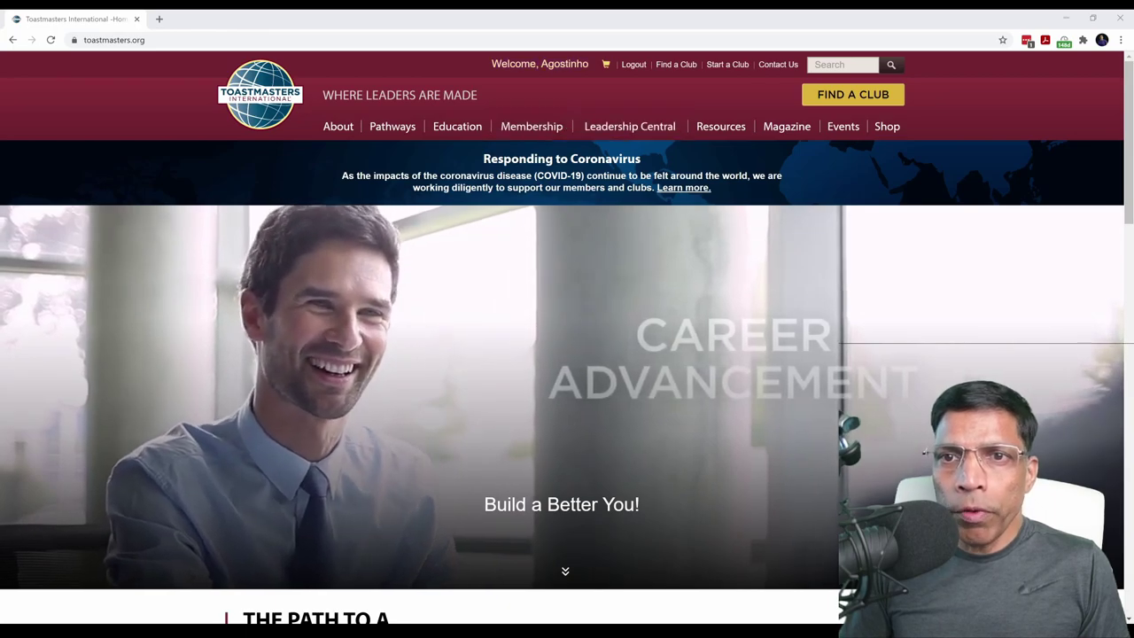
Open the member profile, go to the Pathways start page and enter Base Camp for the Kuwait Challengers Club.
left_click(557, 71)
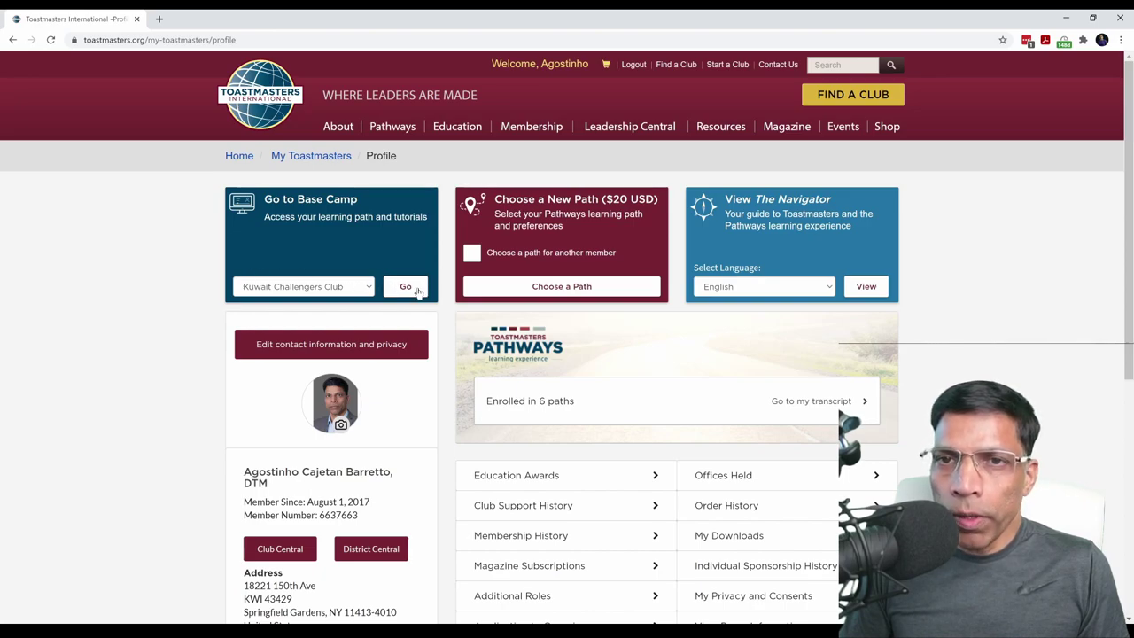
left_click(392, 127)
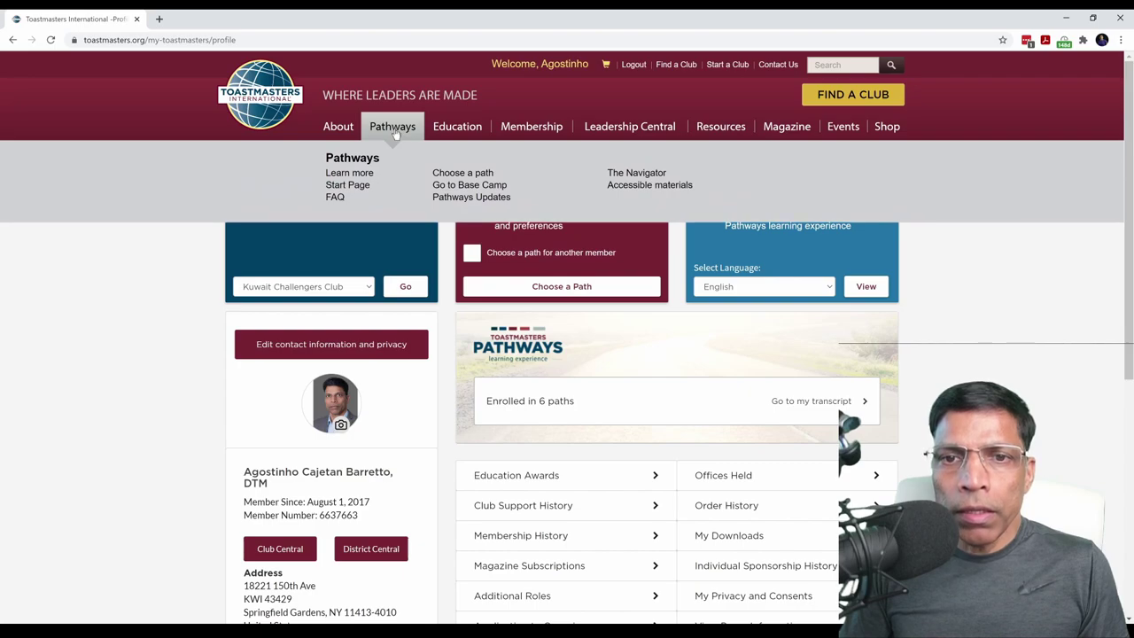
left_click(475, 186)
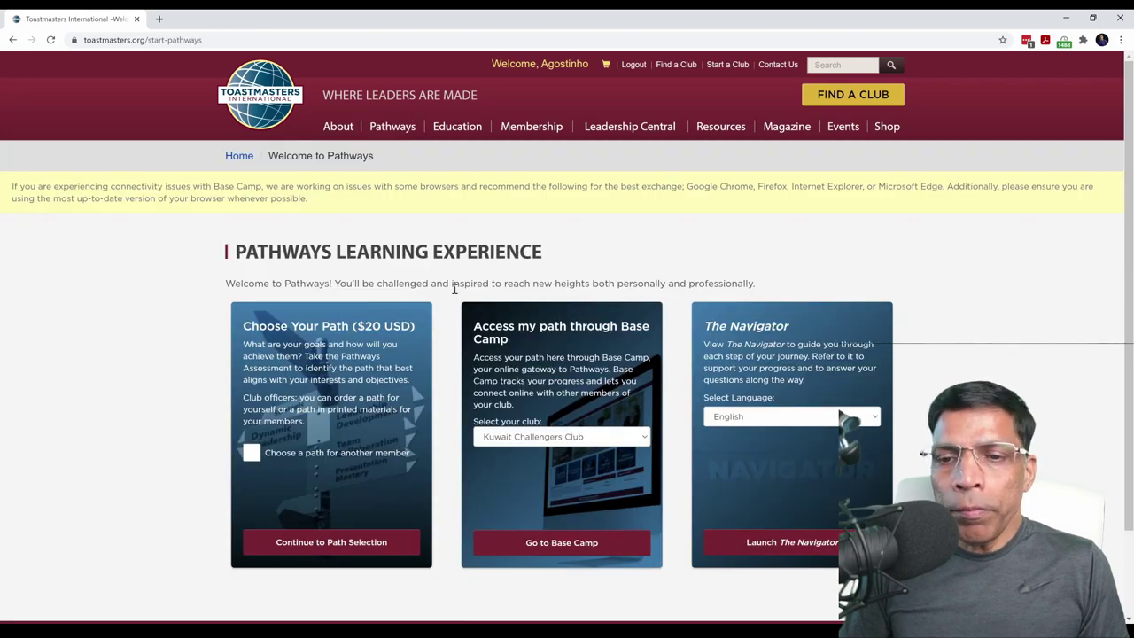
left_click(555, 550)
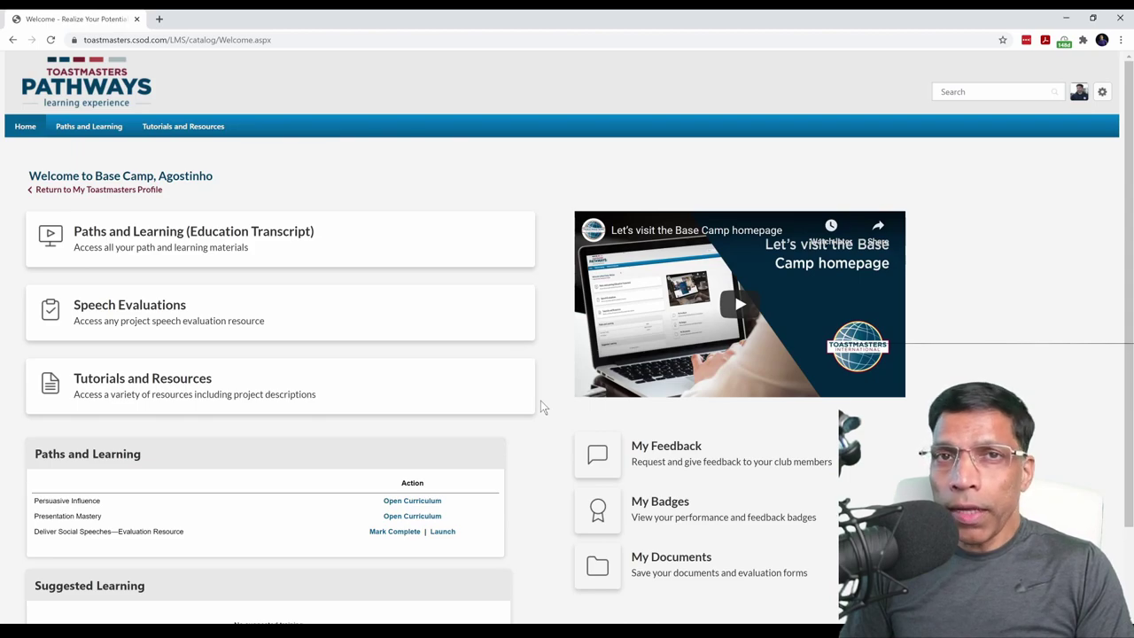
Look through the My Feedback, My Badges and My Documents areas of Base Camp, returning to its homepage in between.
left_click(670, 453)
scroll(655, 433, "down", 5)
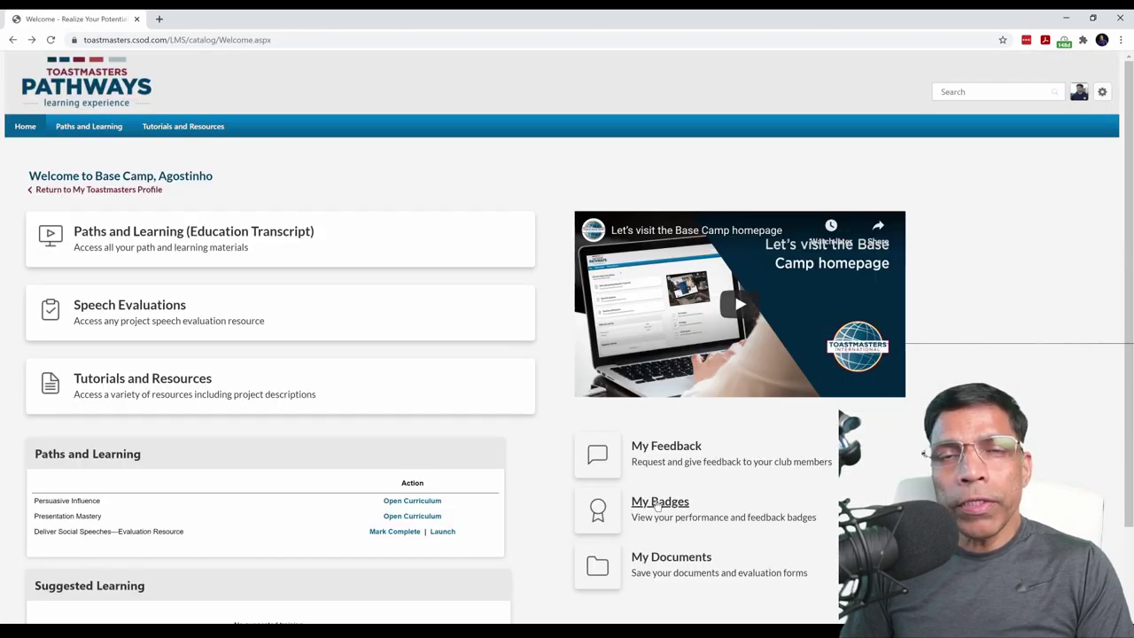
left_click(657, 502)
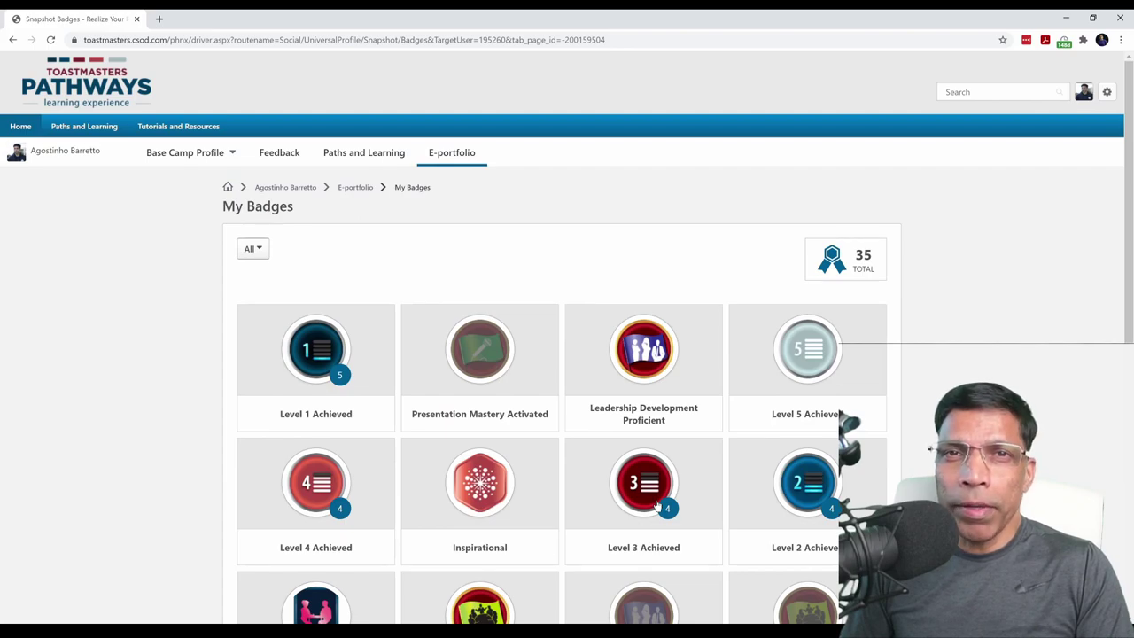
key("alt+Left")
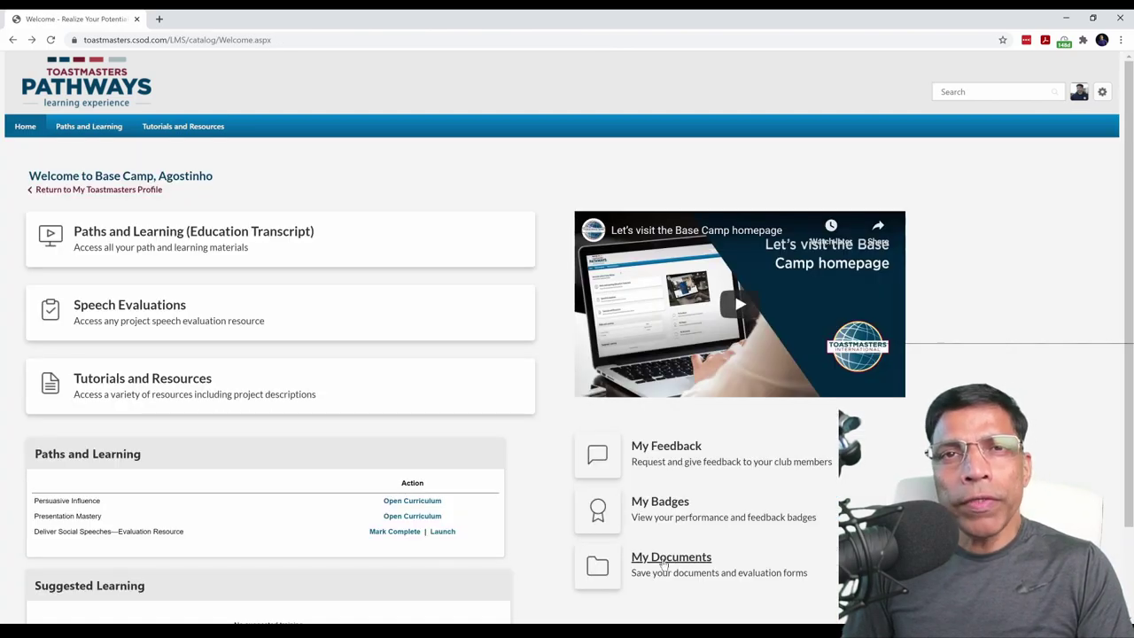
left_click(663, 560)
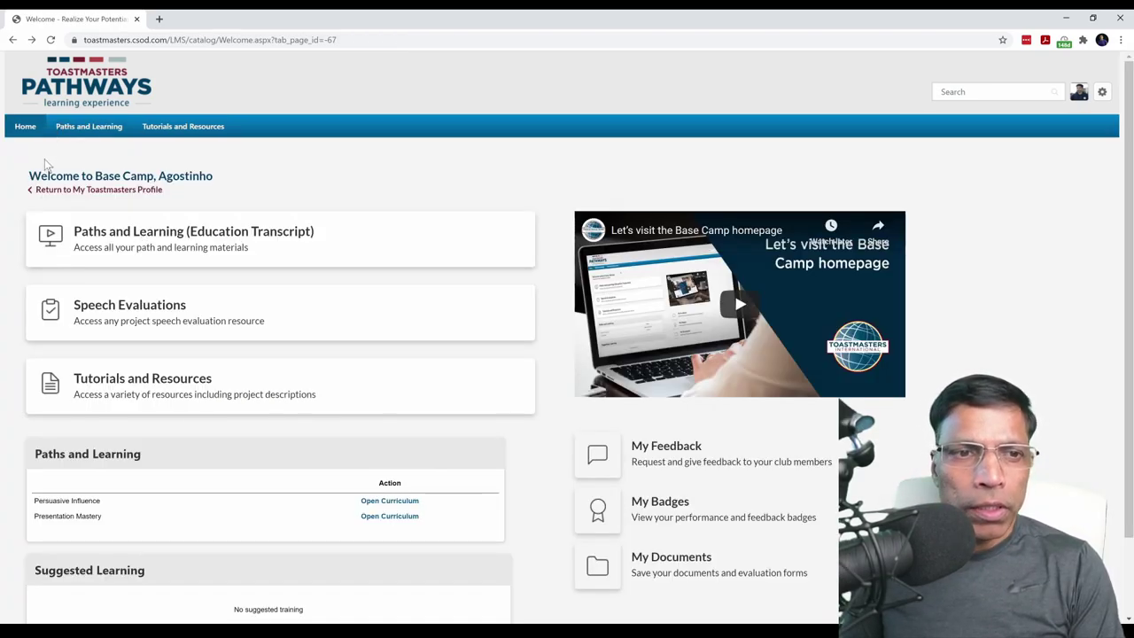
Open the Persuasive Influence curriculum from the education transcript, and activate and launch its Level 1 Ice Breaker project.
left_click(102, 233)
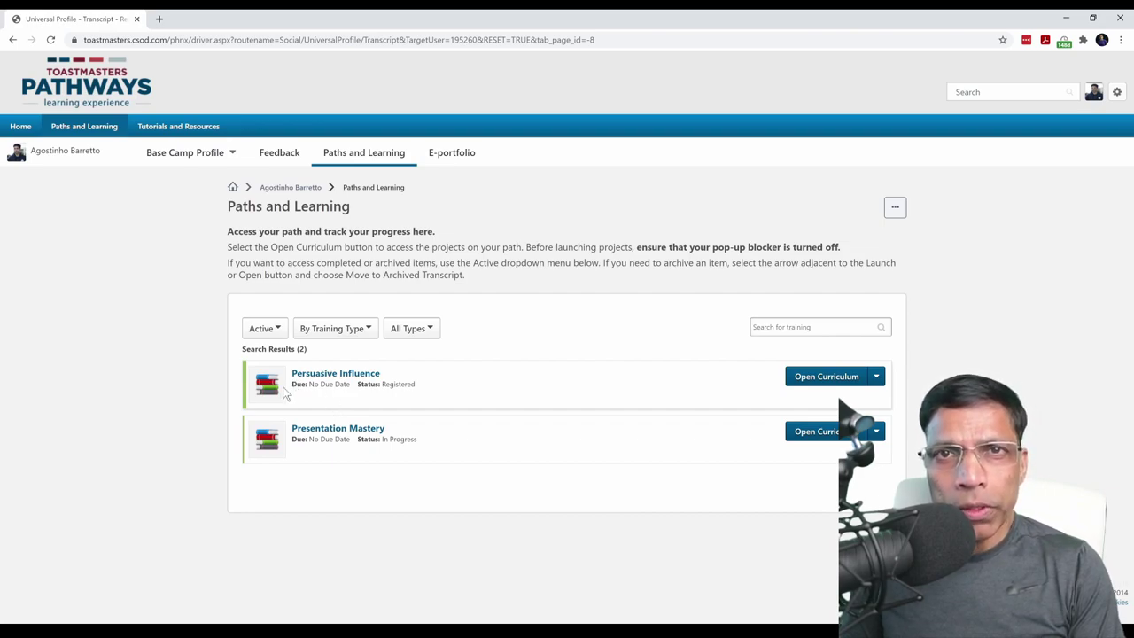
left_click(842, 379)
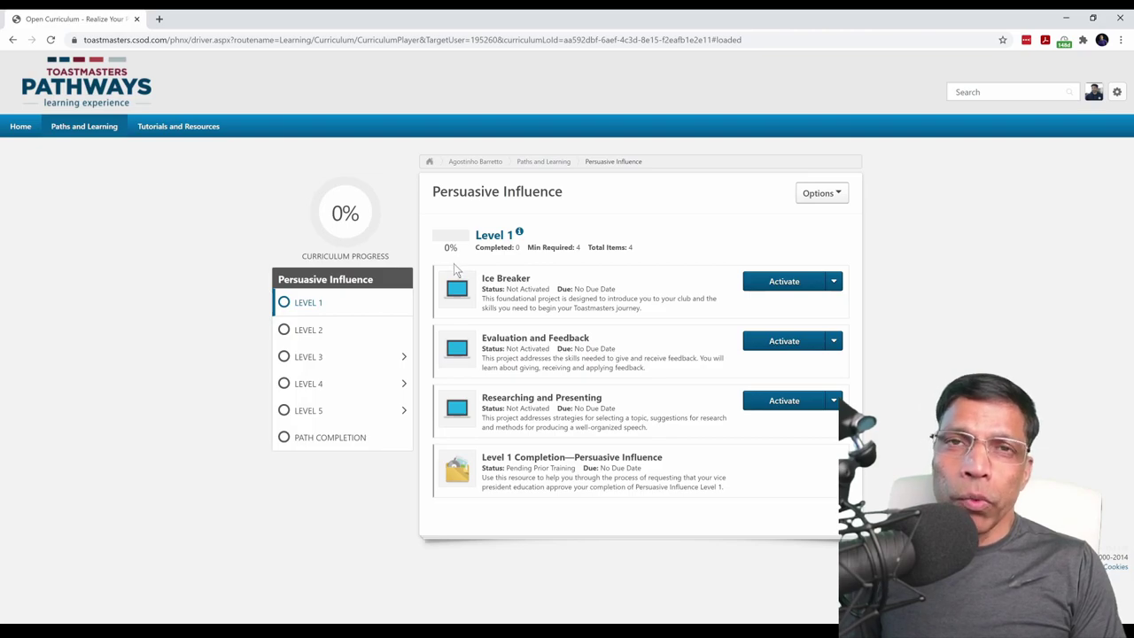
left_click(781, 283)
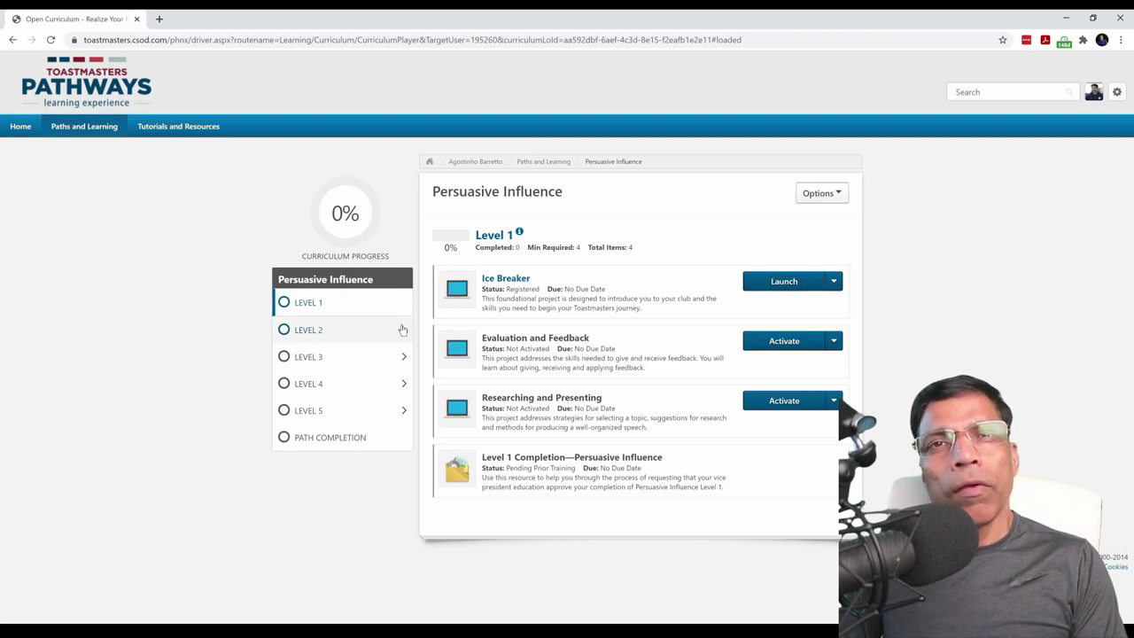
left_click(776, 284)
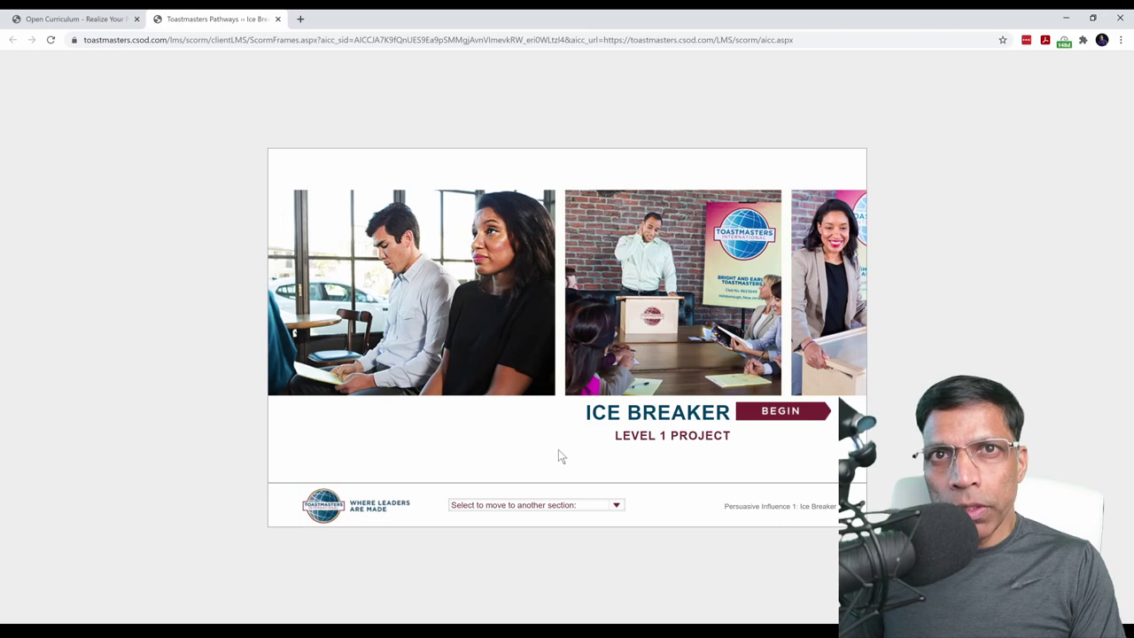
Begin the Ice Breaker project and advance past its navigation and introduction pages to Your Assignment.
left_click(771, 416)
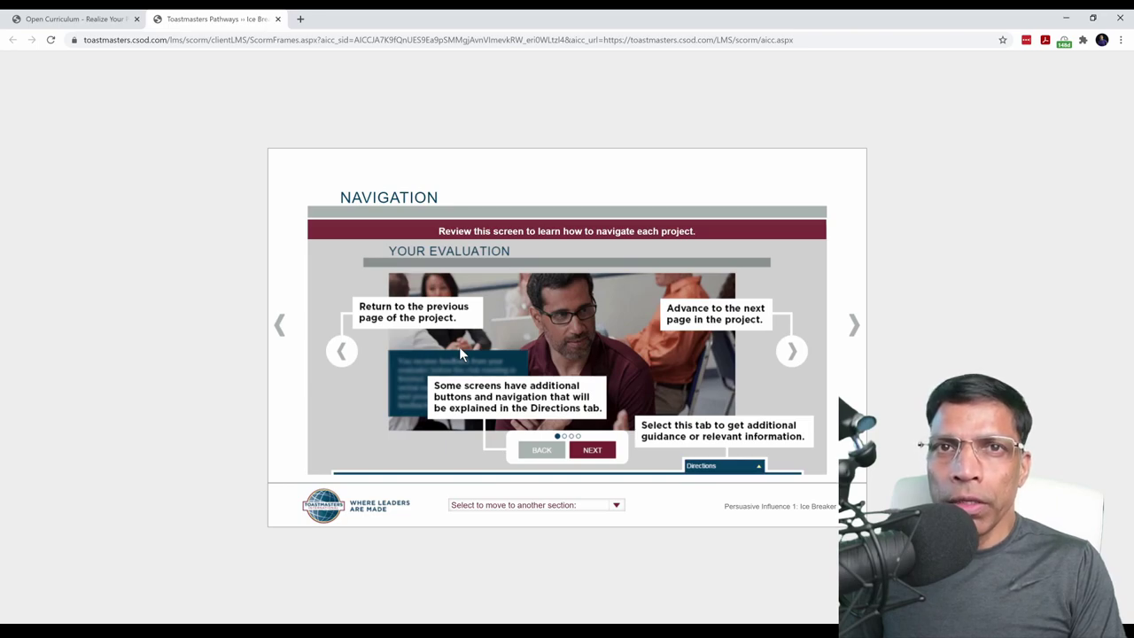
left_click(854, 326)
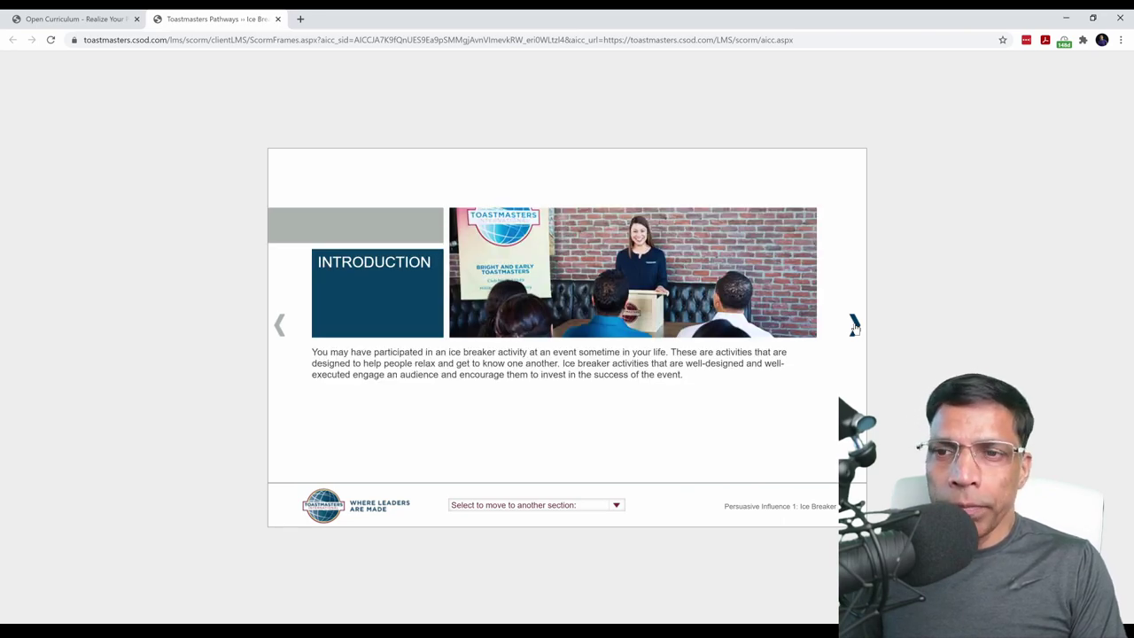
left_click(854, 326)
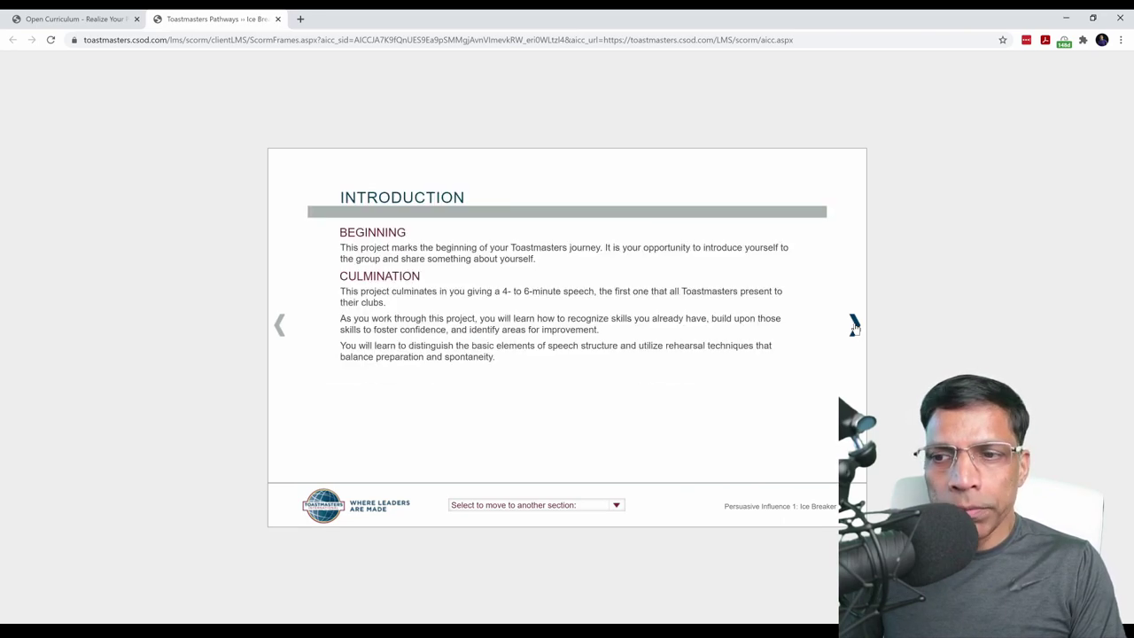
left_click(854, 326)
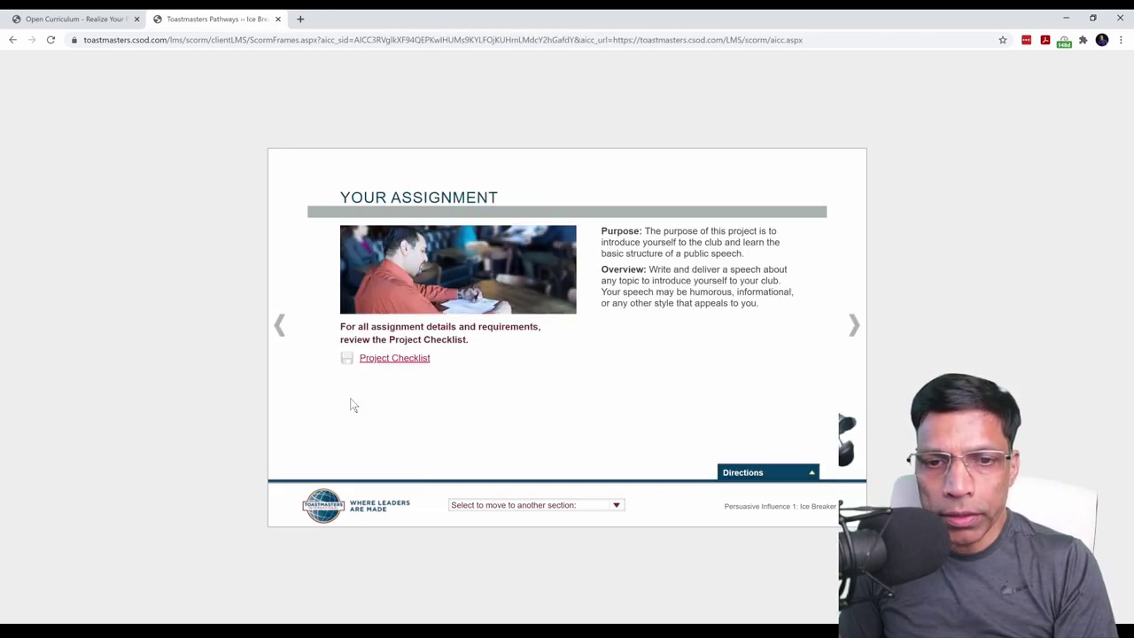
Open the Ice Breaker Project Checklist, review its tasks and close the document.
left_click(381, 361)
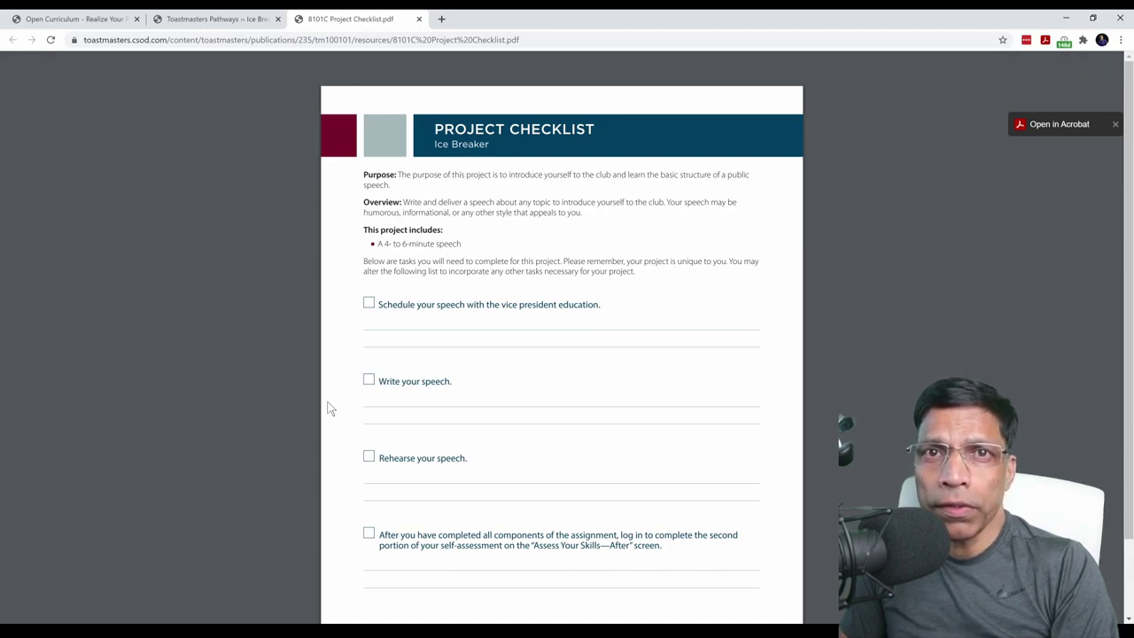
scroll(355, 346, "down", 1)
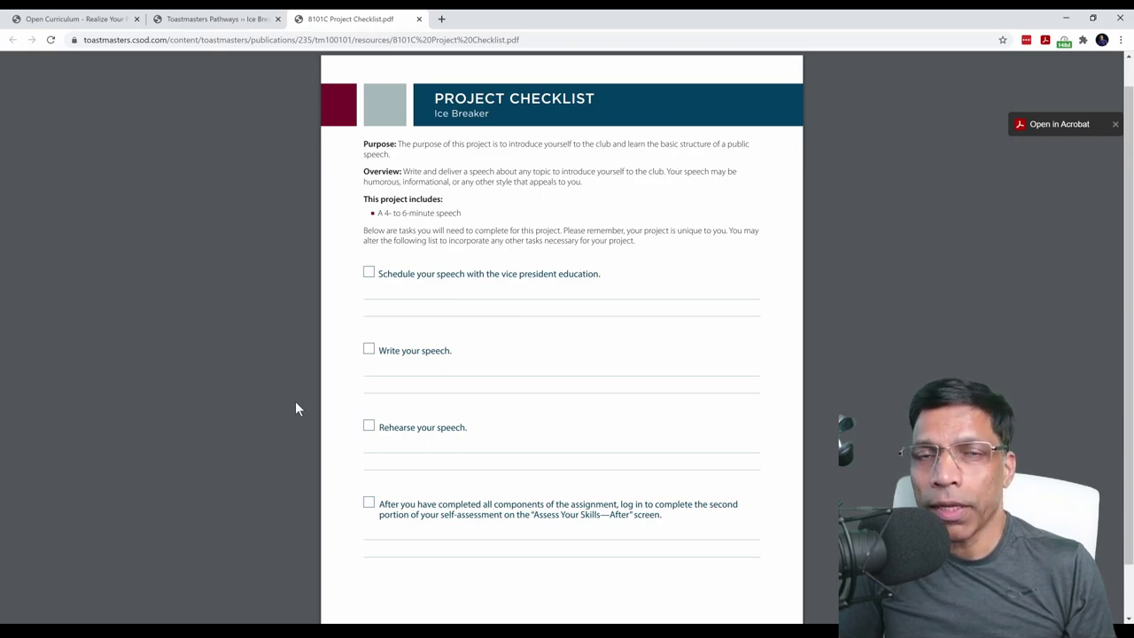
key("ctrl+w")
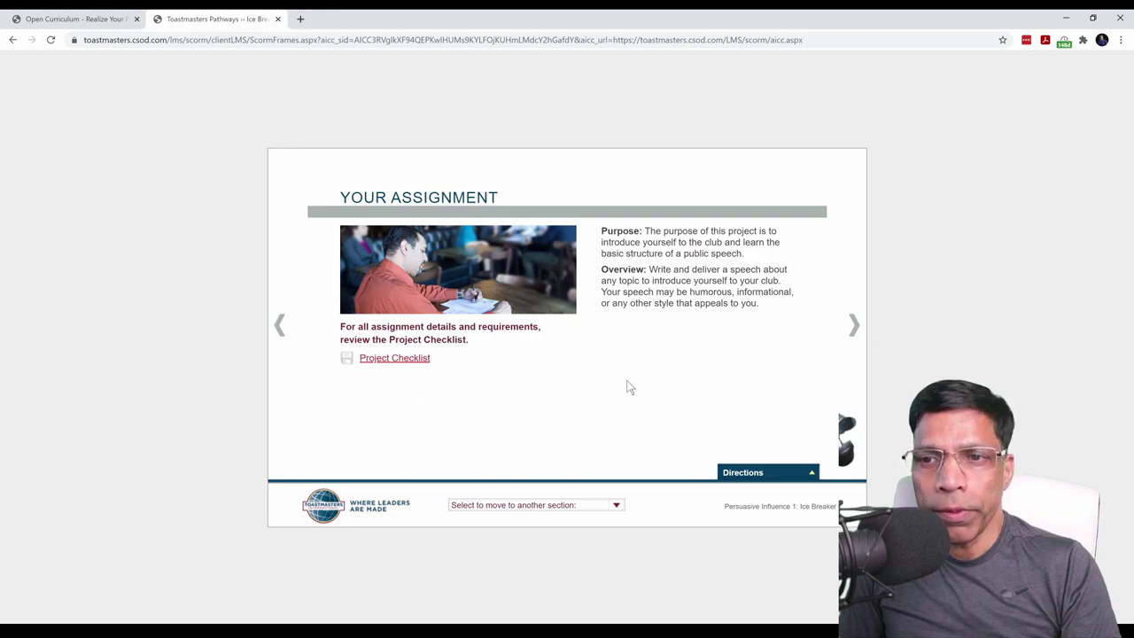
Go to Assess Your Skills—Before, dismiss the directions and rate the statement about confidence in front of groups as 3.
left_click(853, 325)
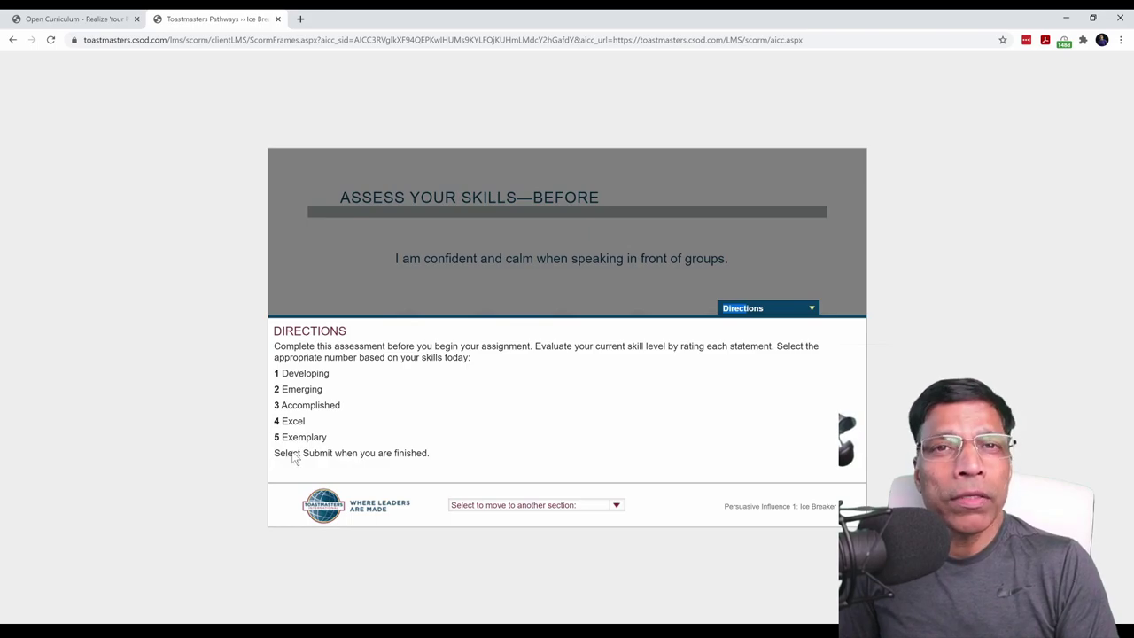
left_click(513, 285)
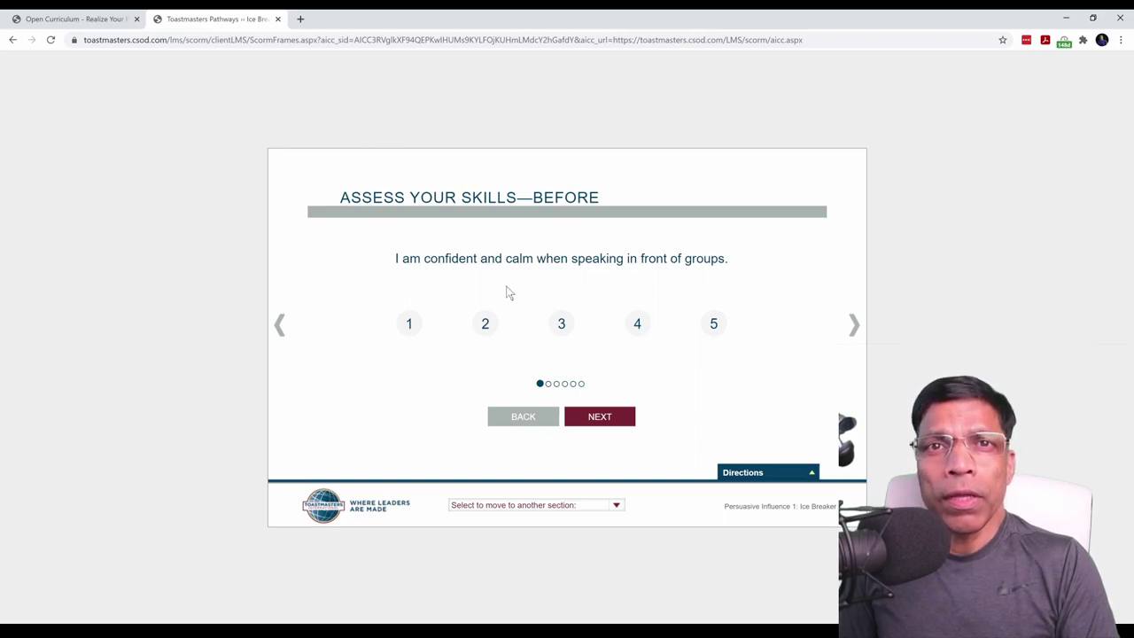
left_click(561, 325)
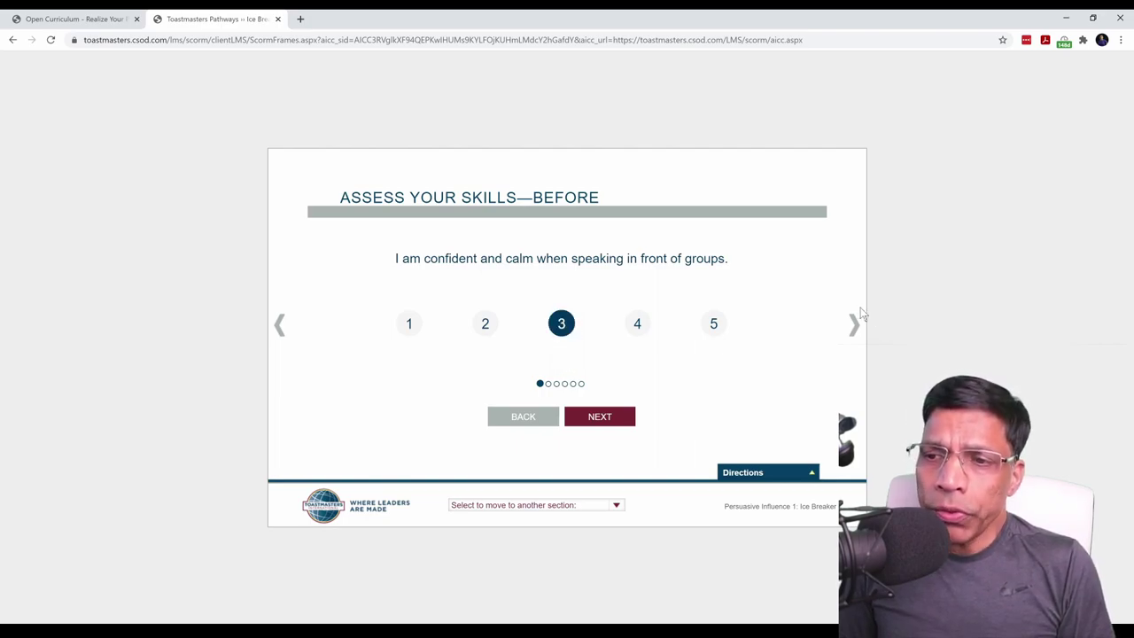
left_click(591, 421)
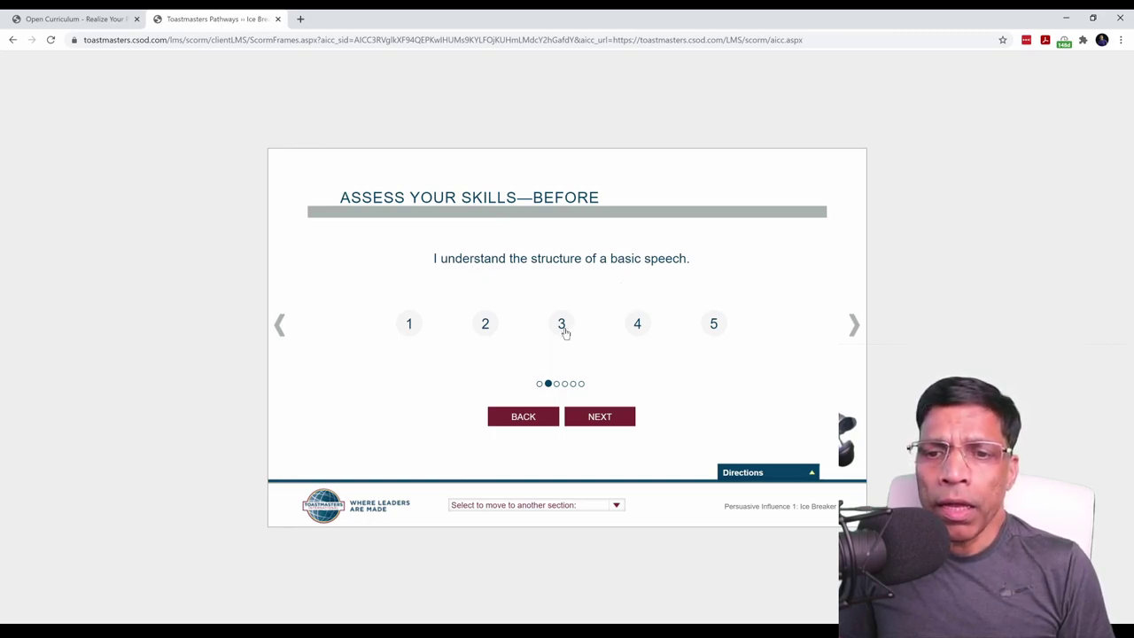
Rate the remaining five skill statements 4, 3, 3, 4 and 4, and submit the self-assessment.
left_click(637, 326)
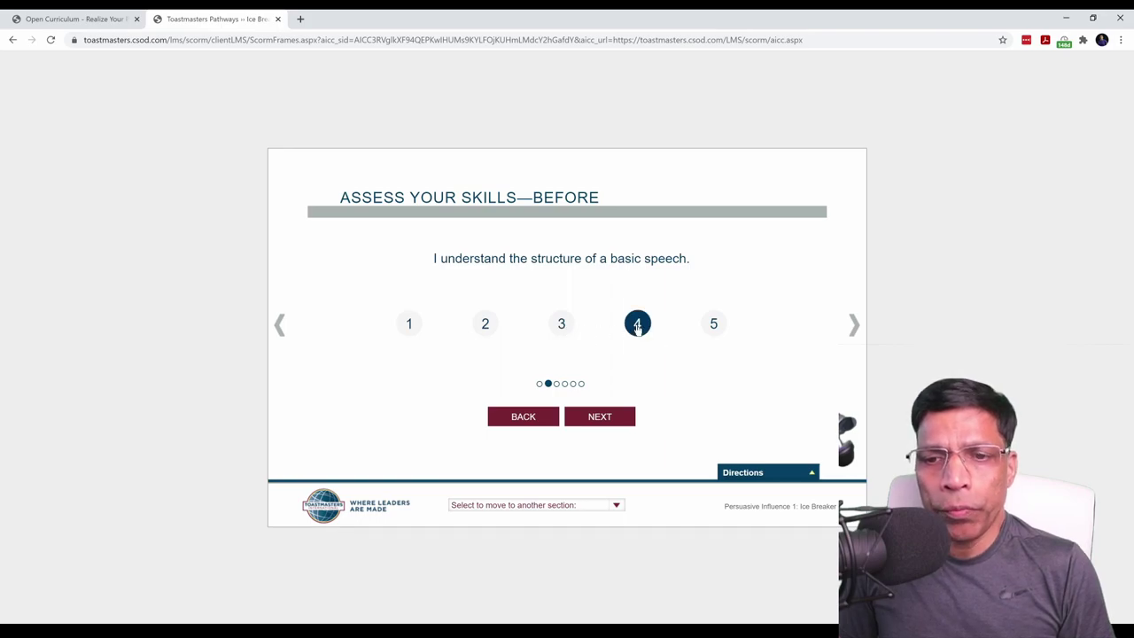
left_click(562, 326)
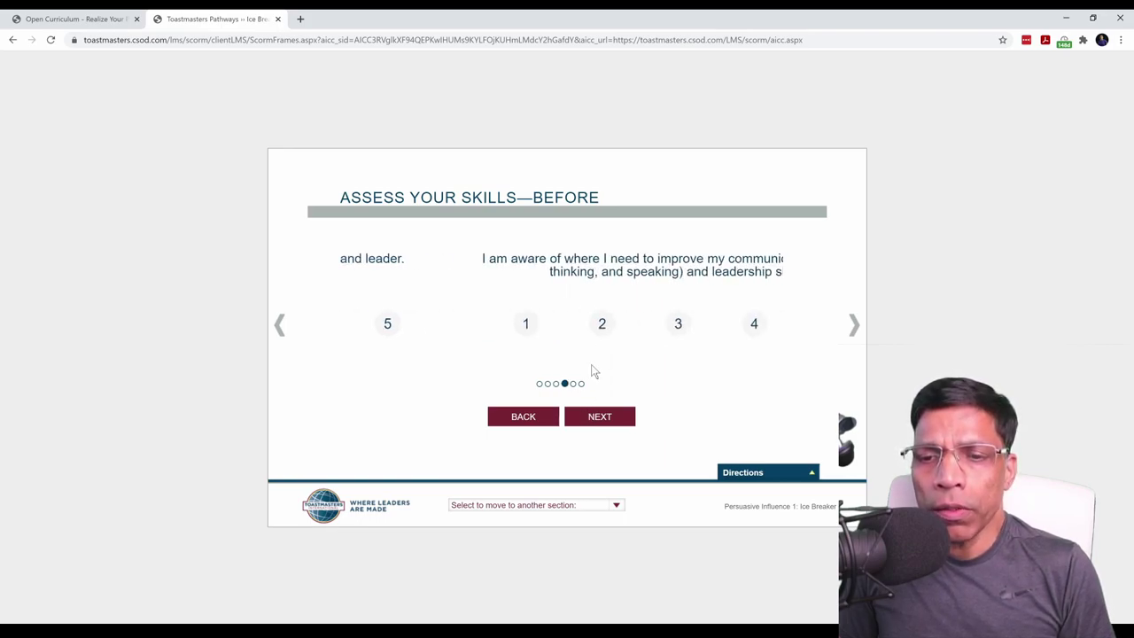
left_click(561, 325)
left_click(634, 325)
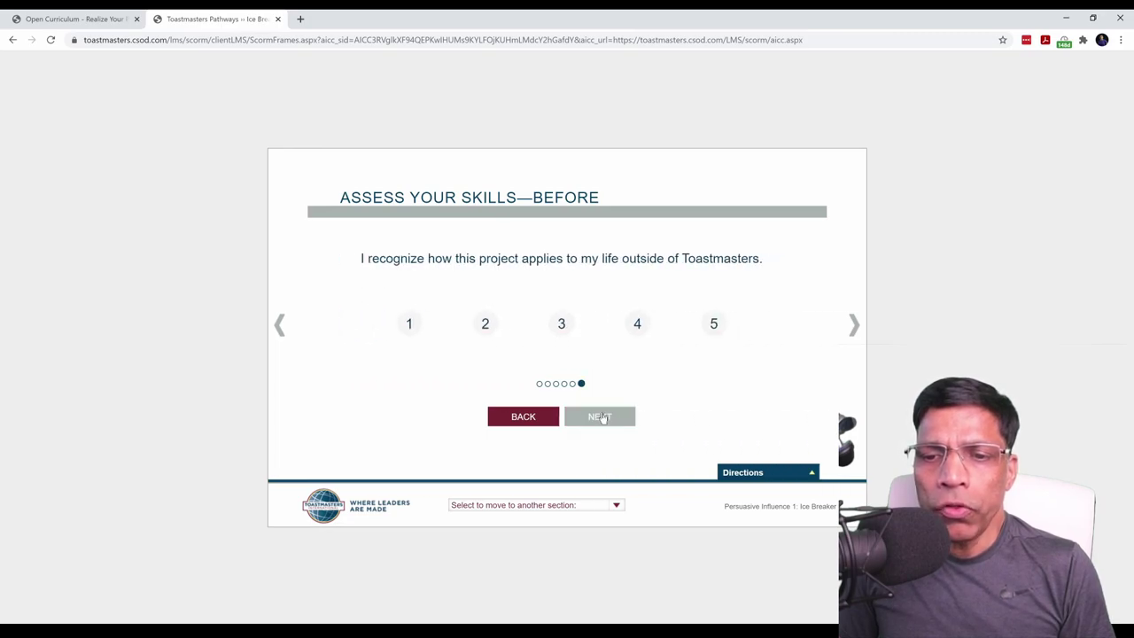
left_click(637, 325)
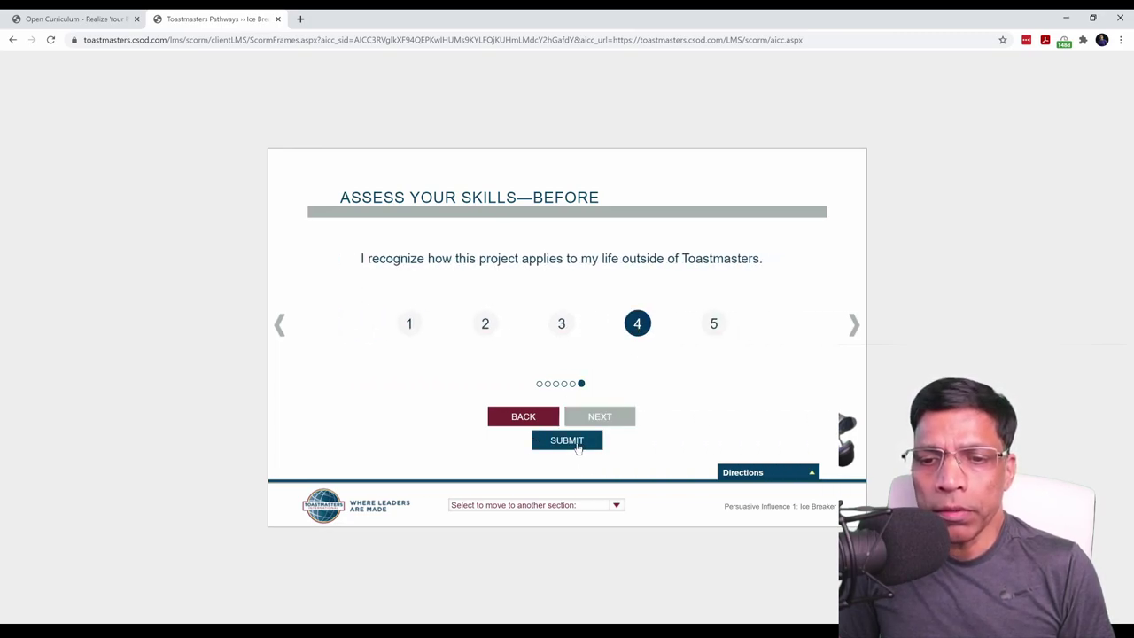
left_click(573, 443)
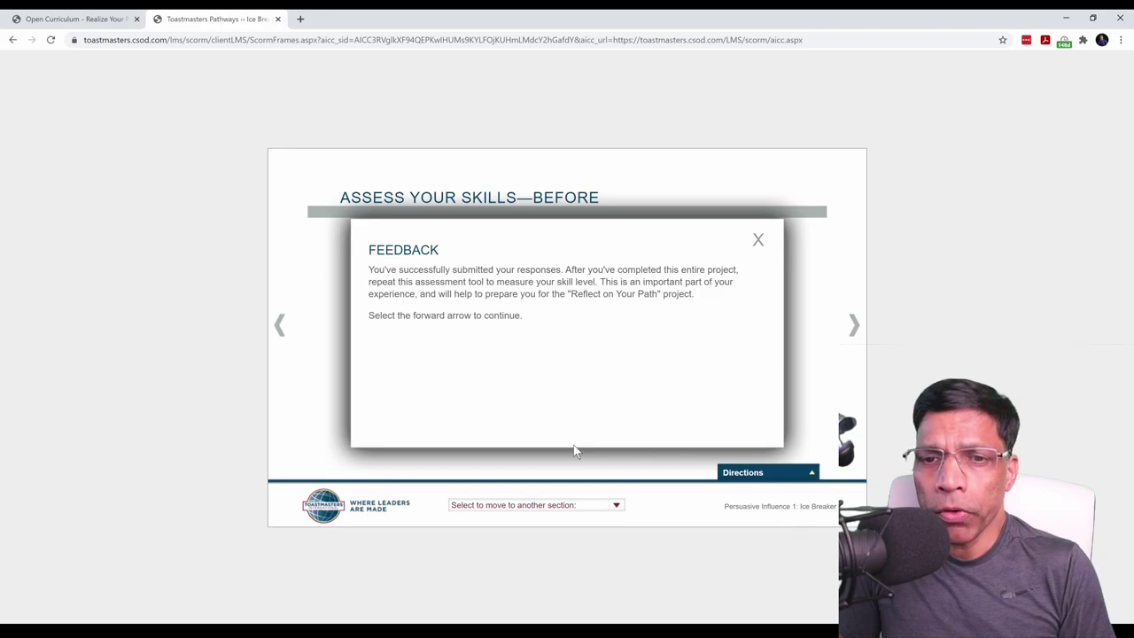
Advance through the Competencies, Video Navigation, You and Your Goals, and Prepare and Present pages to Your Evaluation.
left_click(855, 325)
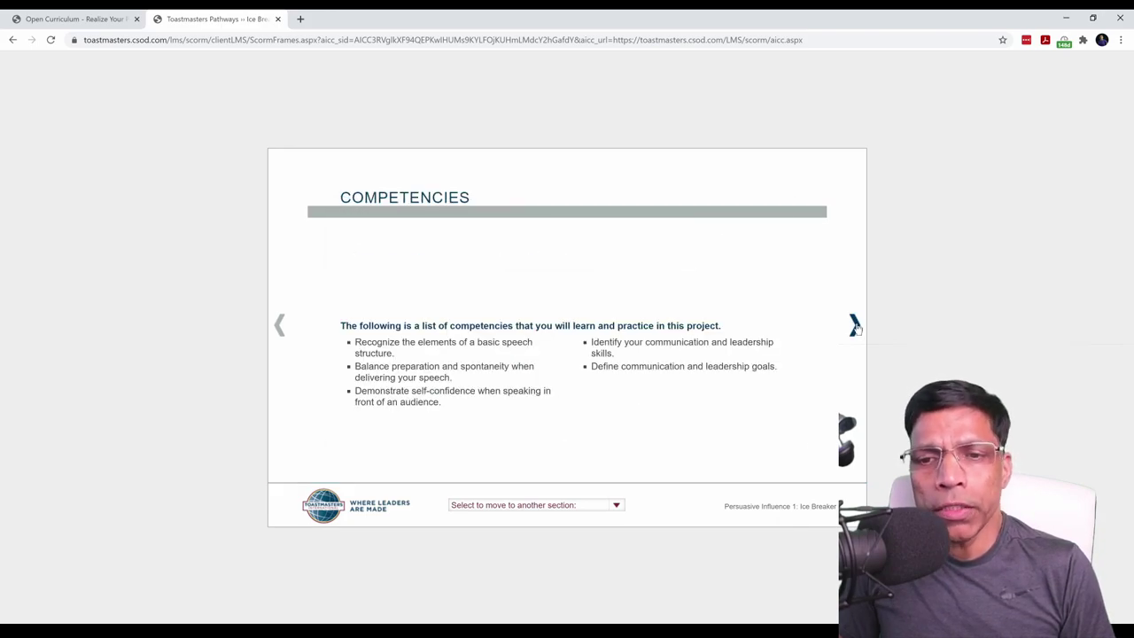
left_click(854, 326)
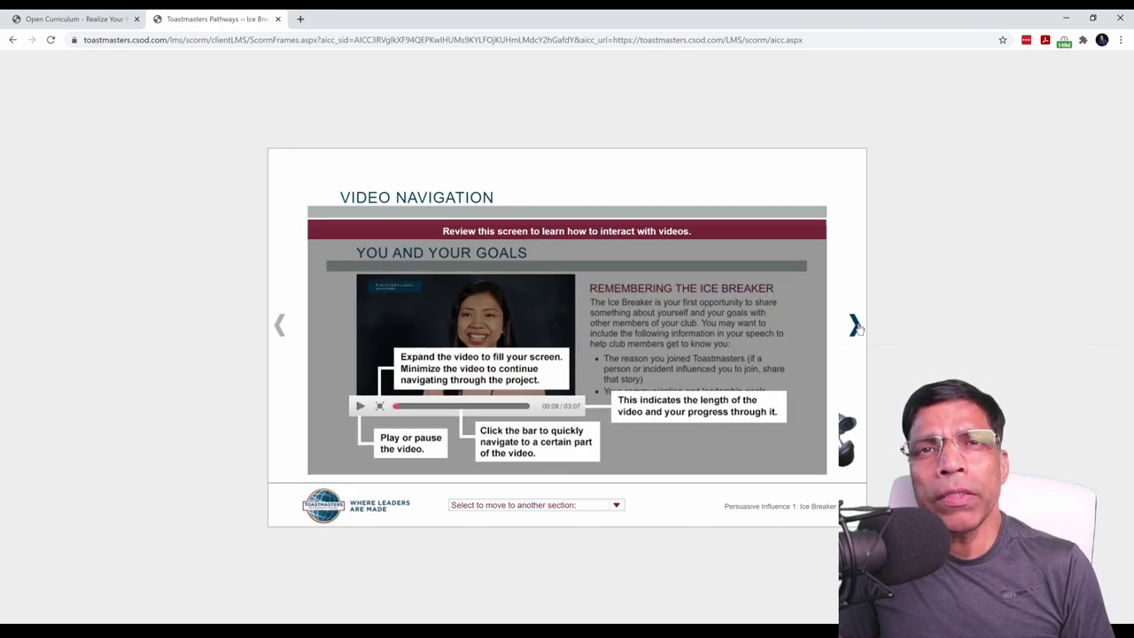
left_click(855, 326)
left_click(855, 326)
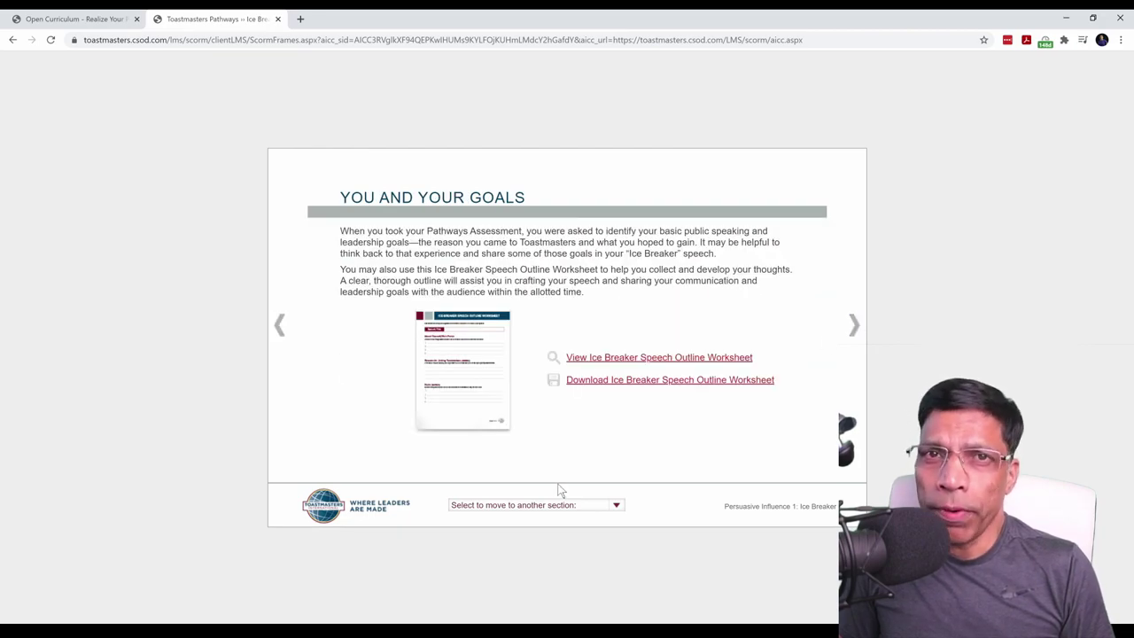
left_click(847, 333)
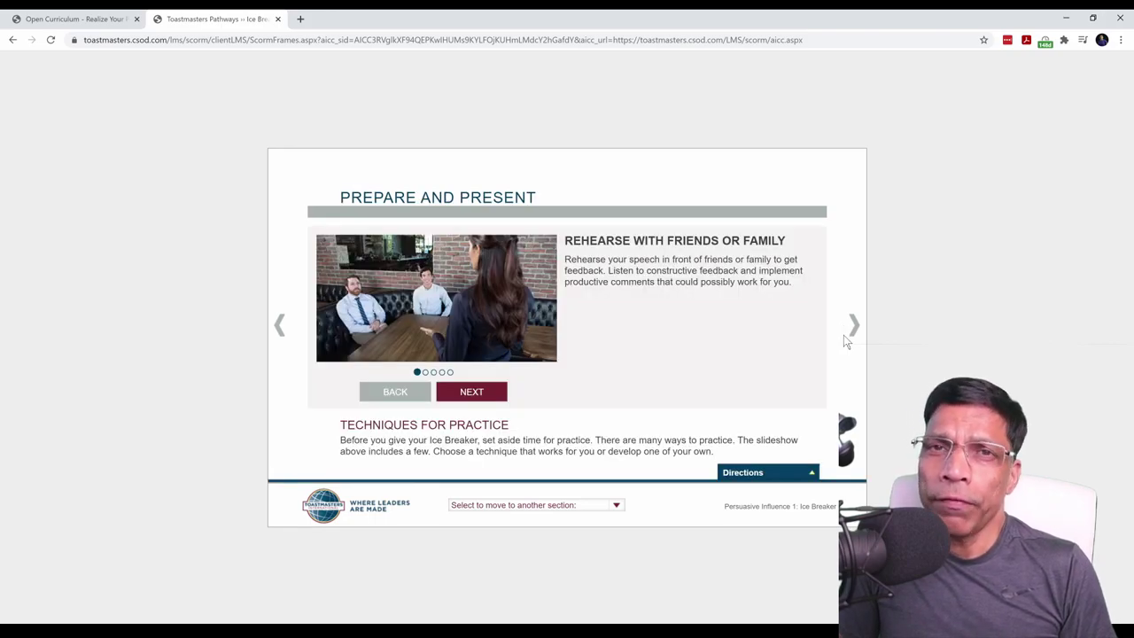
left_click(845, 336)
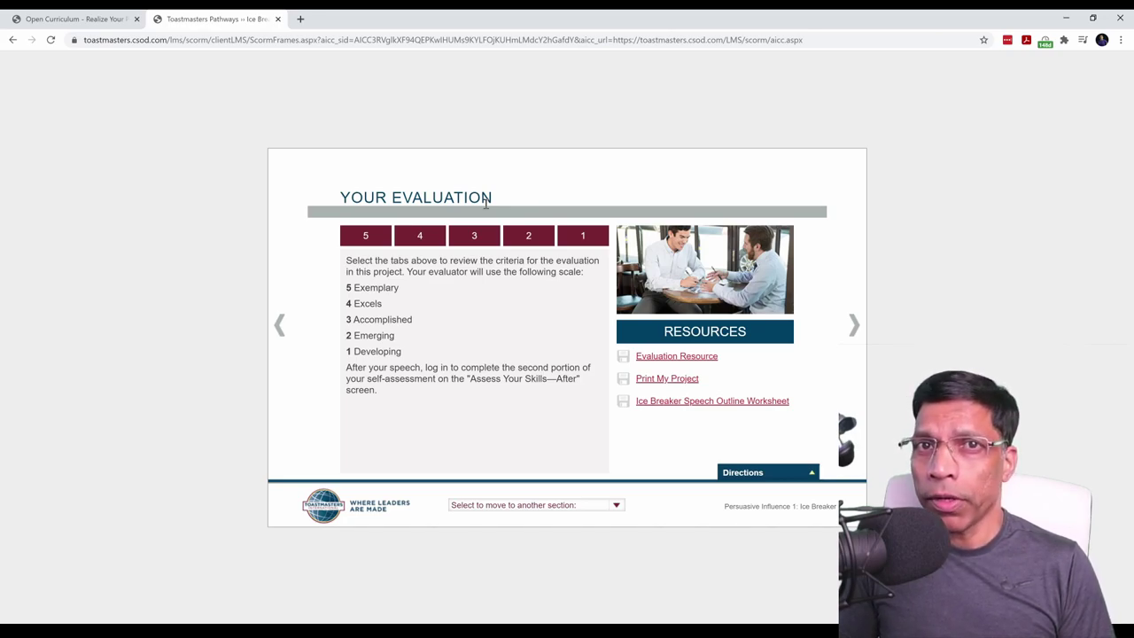
Open the Ice Breaker Evaluation Resource, close the project window and look over the filled-in evaluation form.
left_click(677, 356)
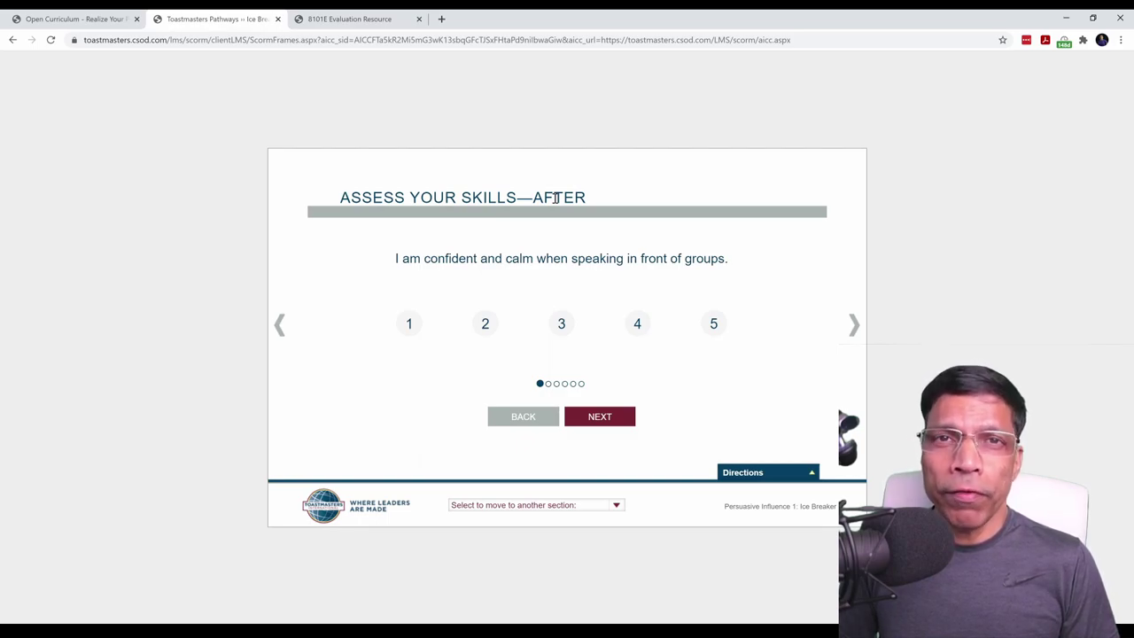
left_click(277, 19)
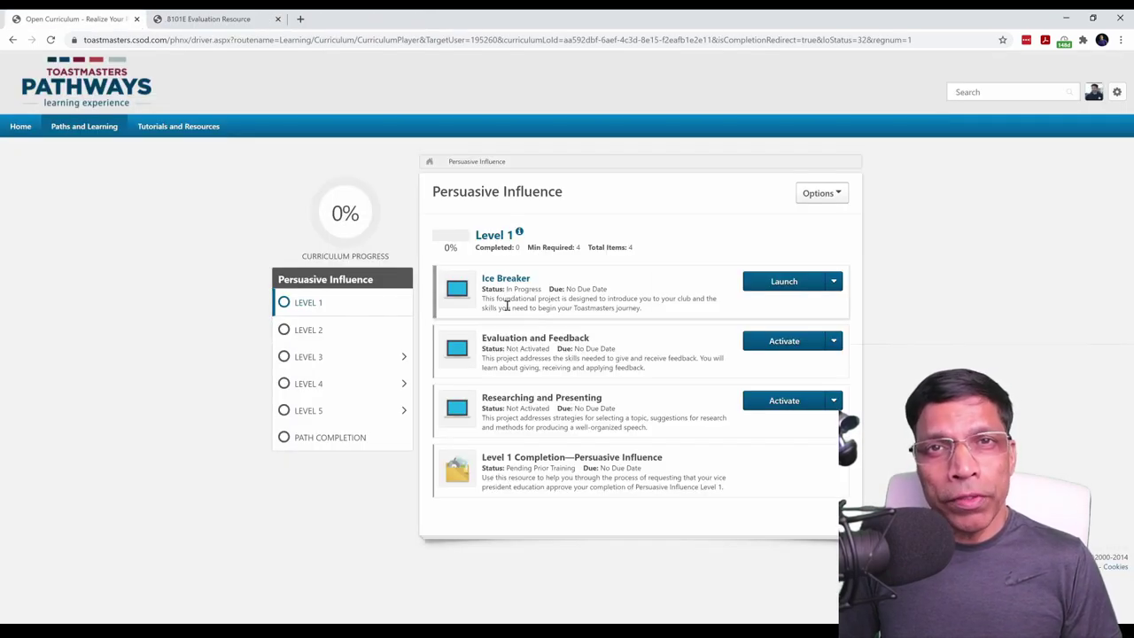
key("ctrl+Tab")
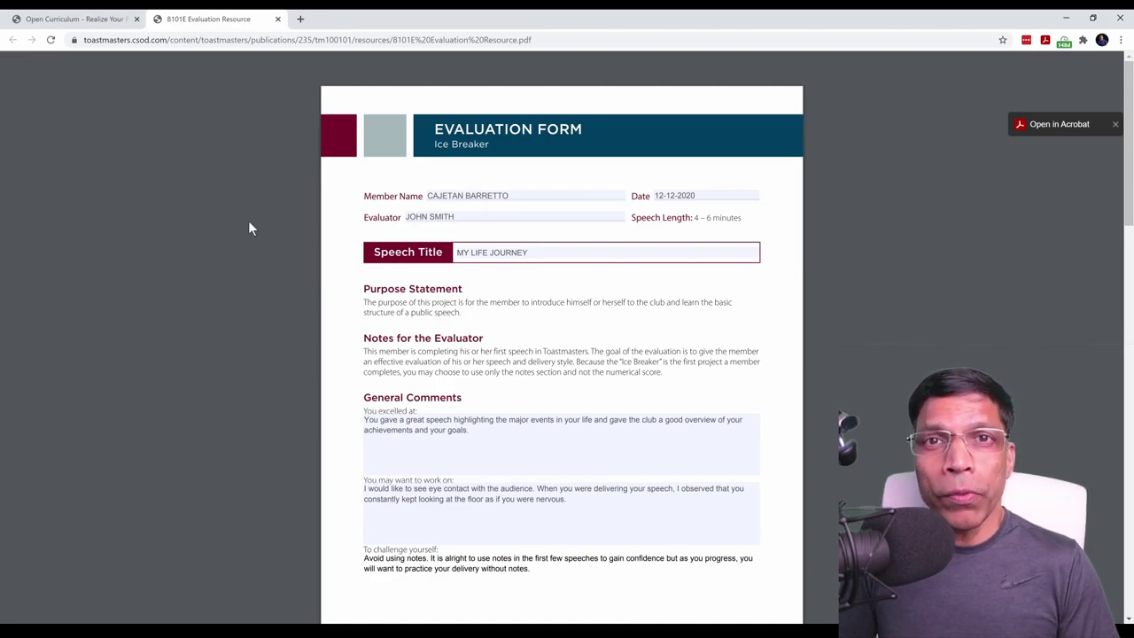
key("ctrl+shift+Tab")
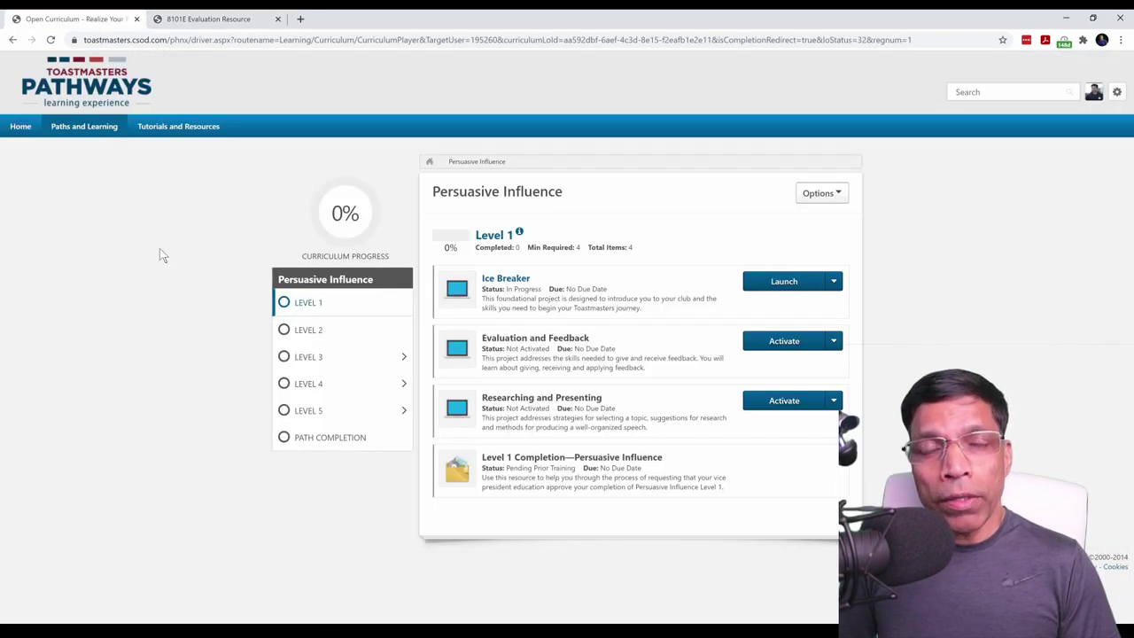
Relaunch the Ice Breaker project, dismiss the Assess Your Skills—After directions and rate the statement about confidence in front of groups as 4.
left_click(784, 282)
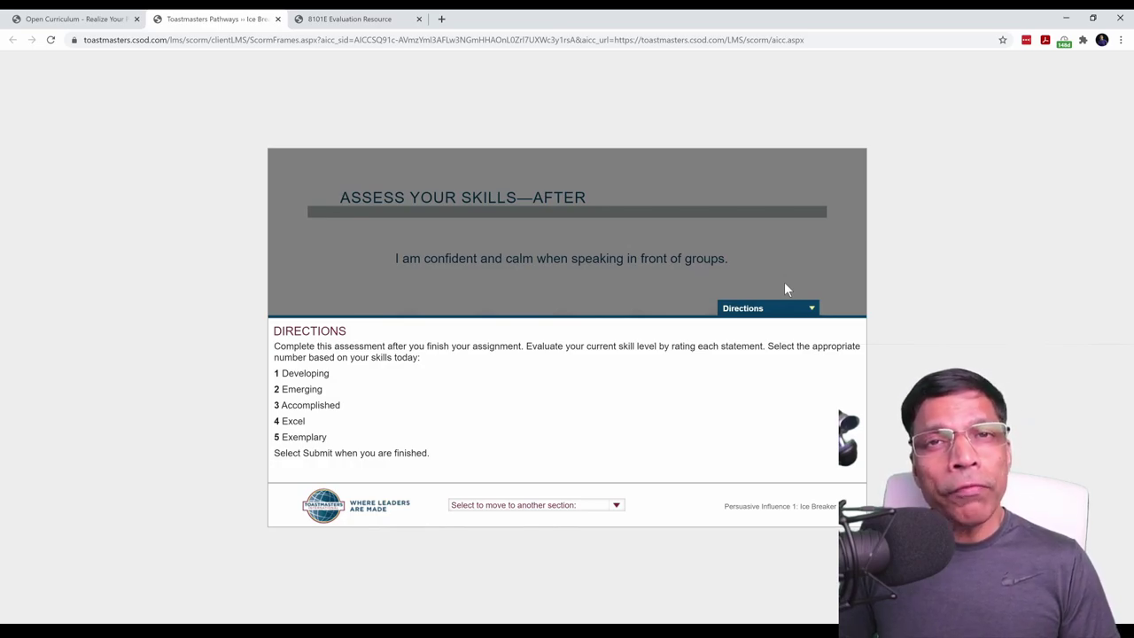
left_click(769, 308)
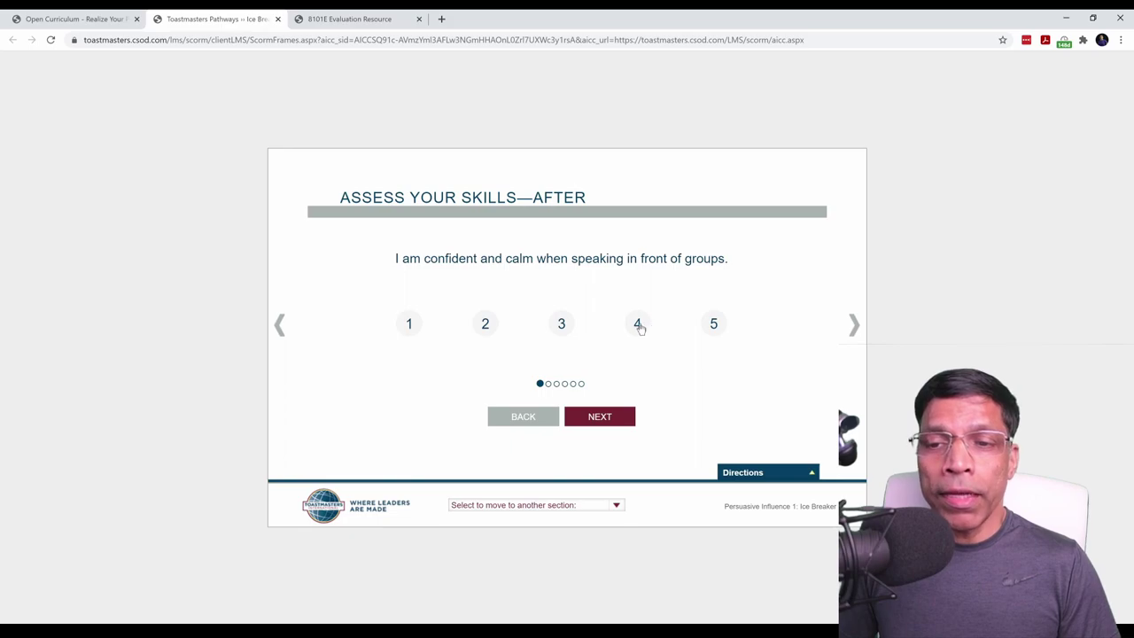
left_click(638, 324)
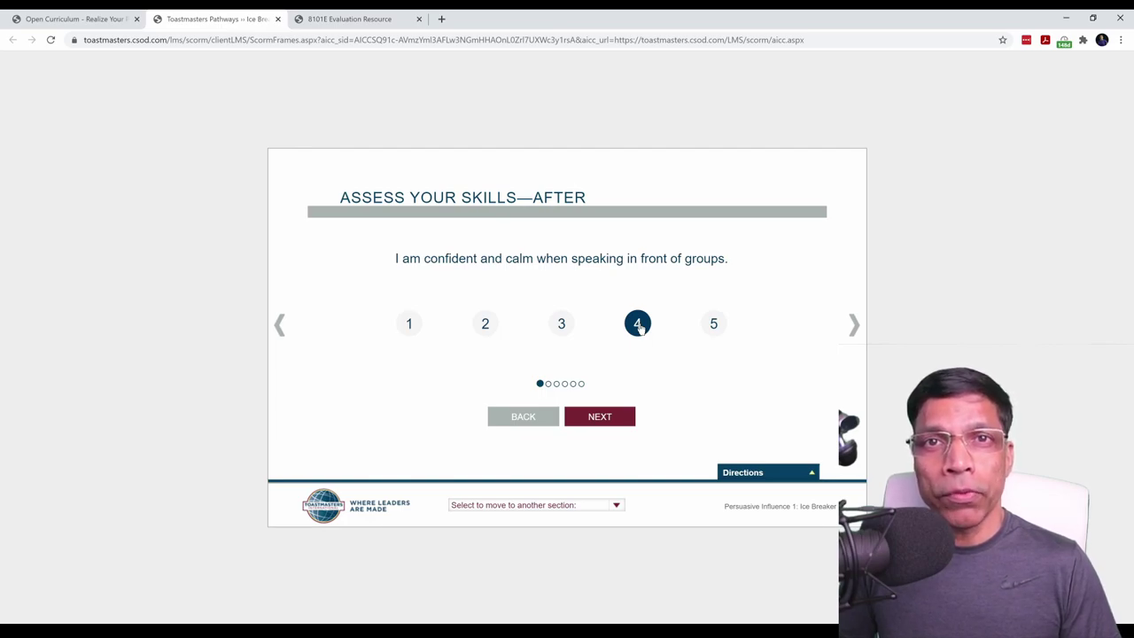
left_click(610, 420)
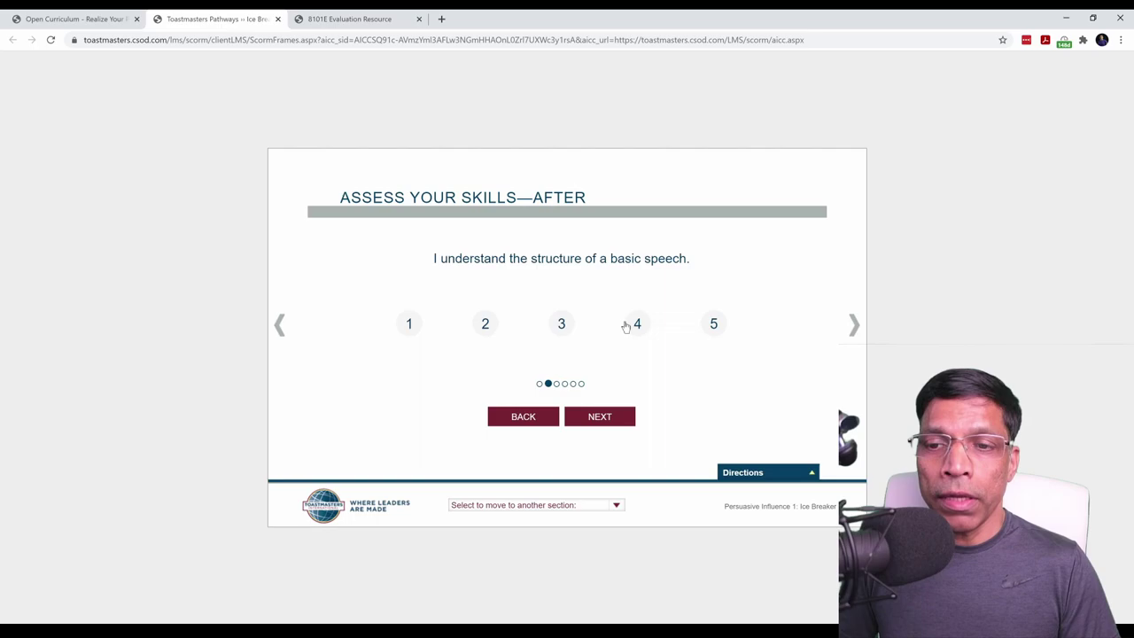
Rate the statements on basic speech structure 4, awareness of strengths 3, areas to improve 4 and application outside Toastmasters 4.
left_click(640, 324)
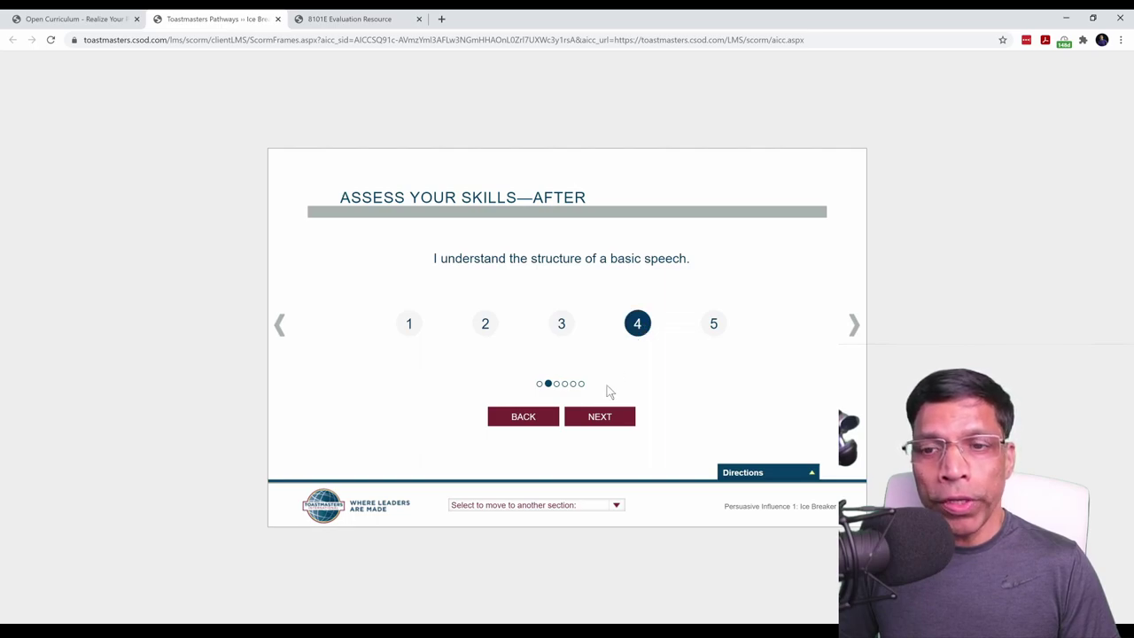
left_click(604, 420)
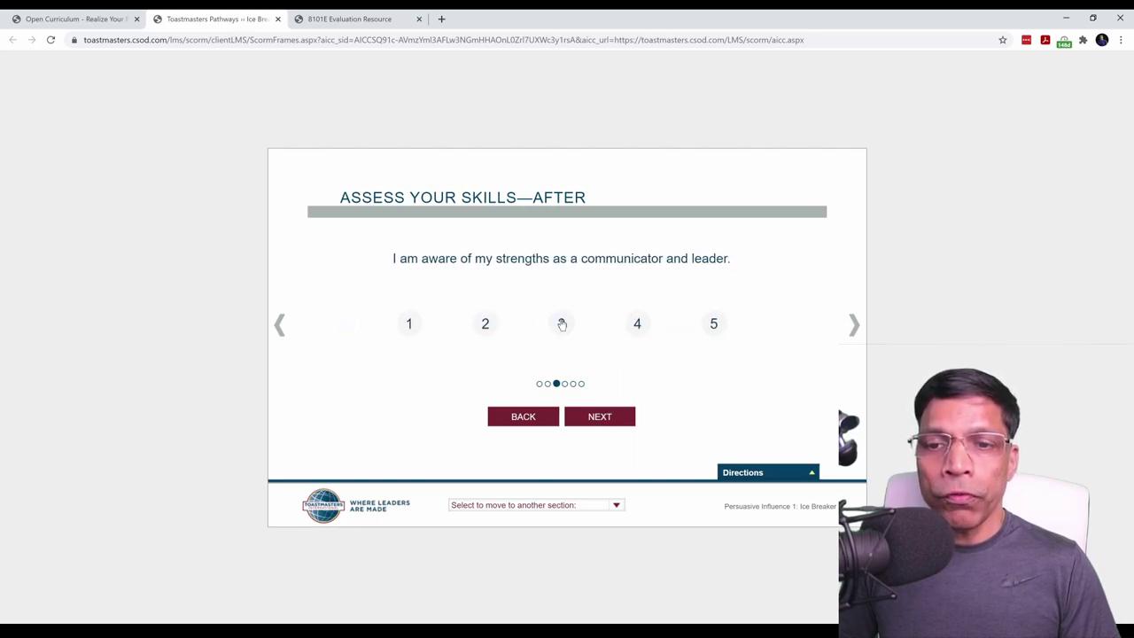
left_click(562, 325)
left_click(600, 418)
left_click(639, 323)
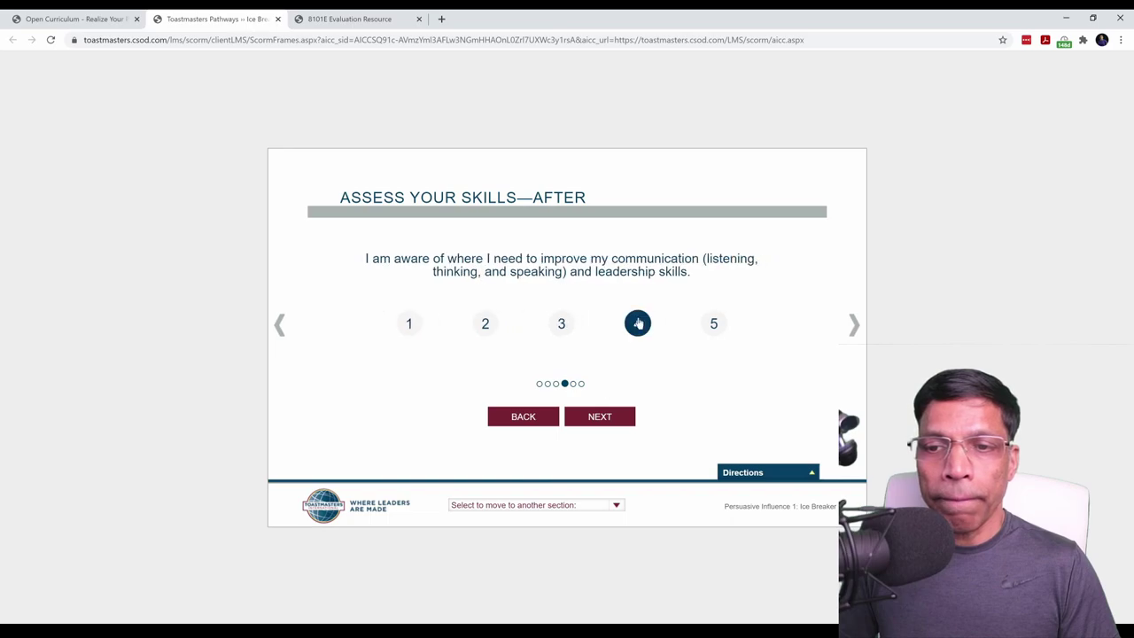
left_click(600, 417)
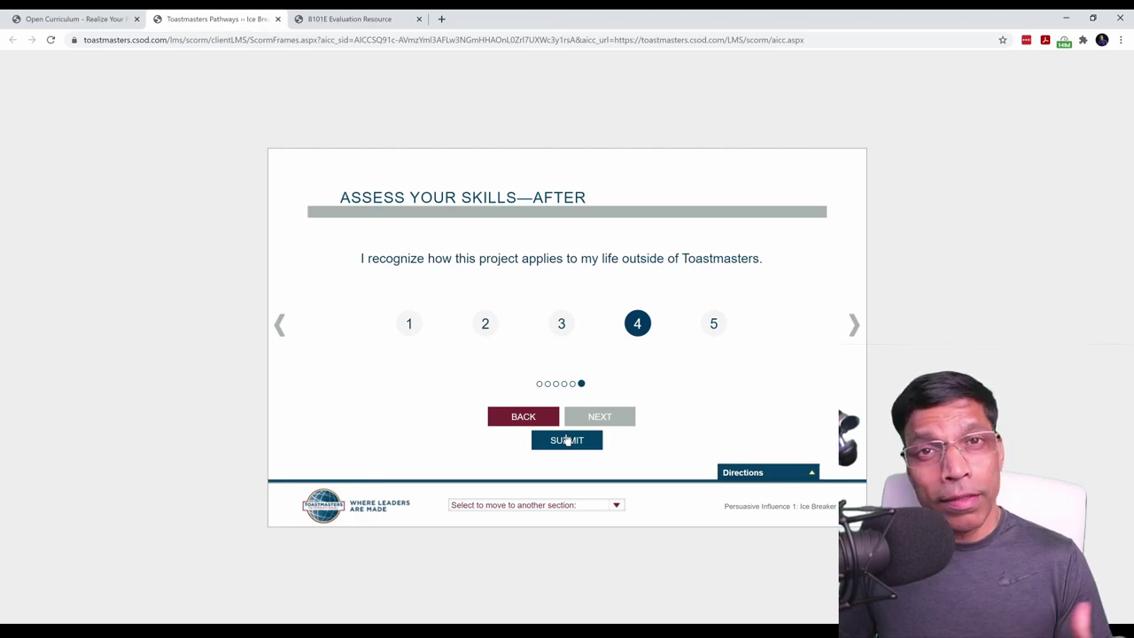
Submit the Assess Your Skills—After responses, close the feedback comparison and advance to the Congratulations page.
left_click(566, 440)
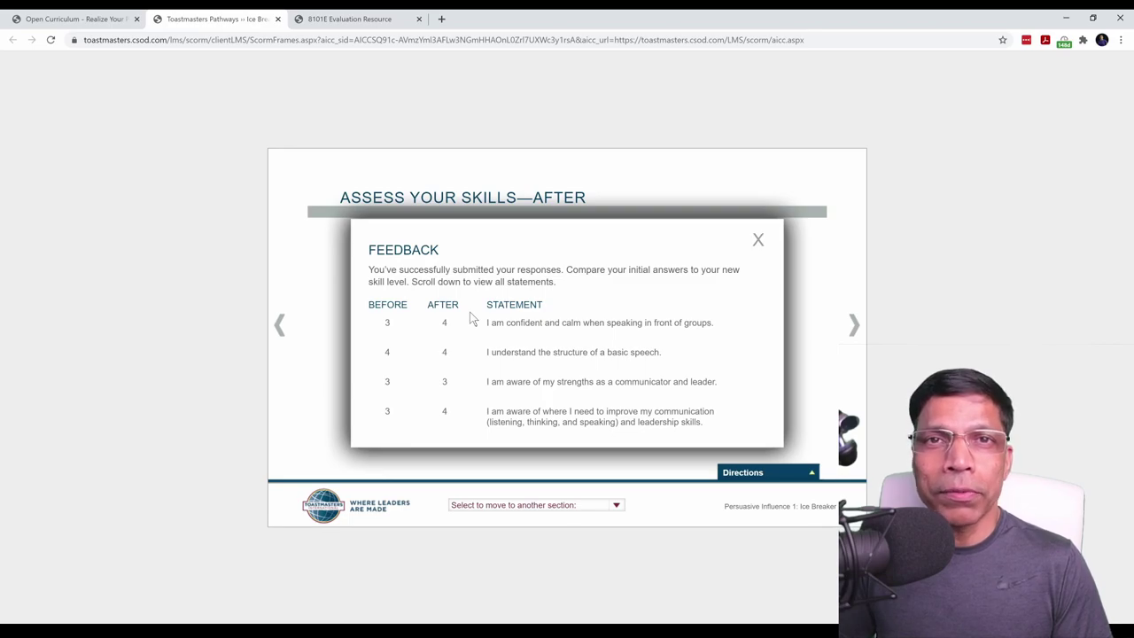
left_click(759, 243)
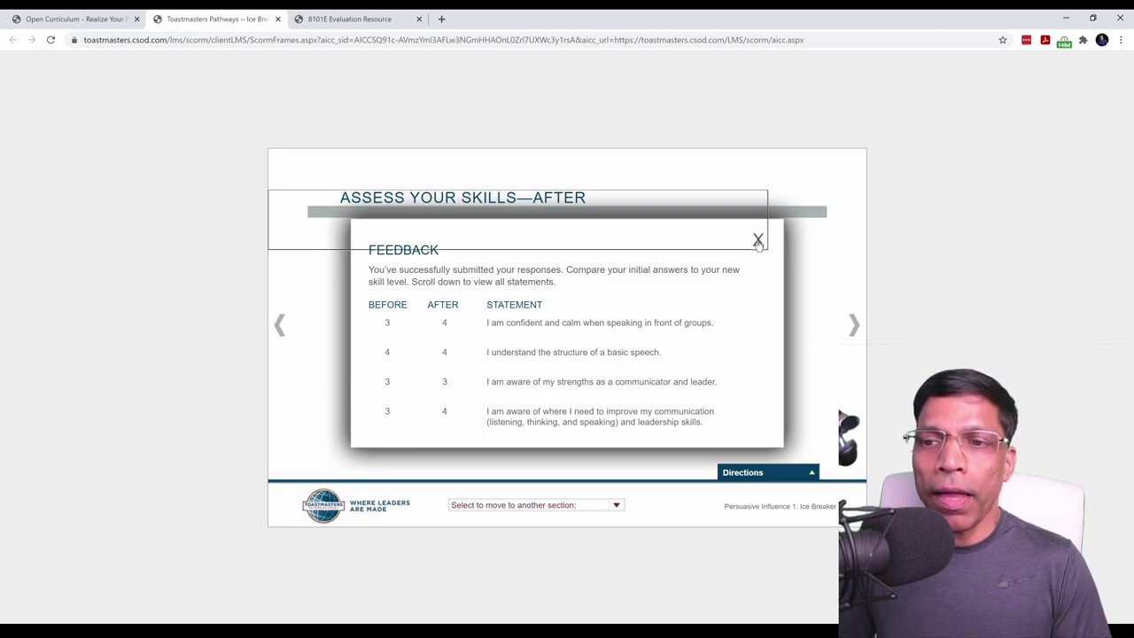
left_click(854, 327)
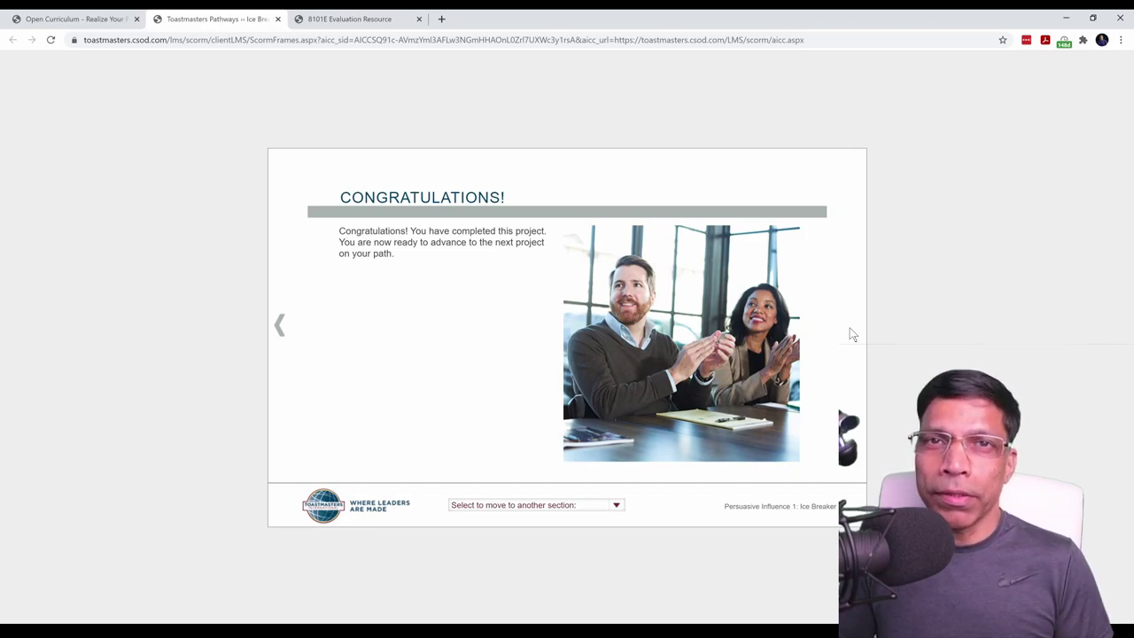
left_click(853, 333)
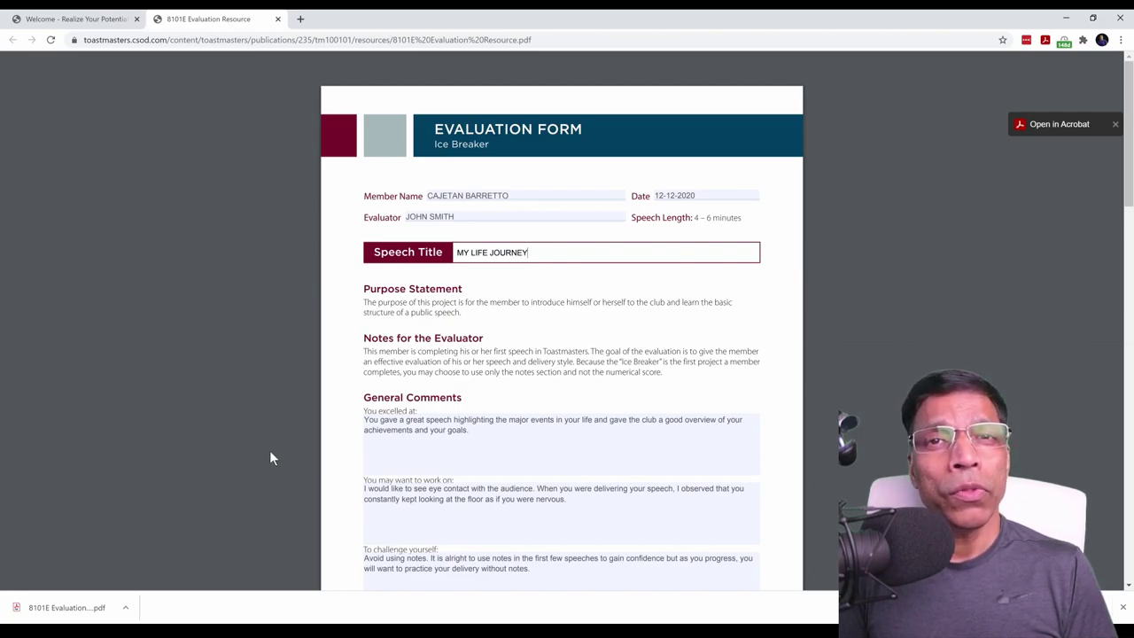
Return to the Base Camp homepage and open the Level 1 folder in My Documents to review its files.
left_click(75, 19)
mouse_move(141, 121)
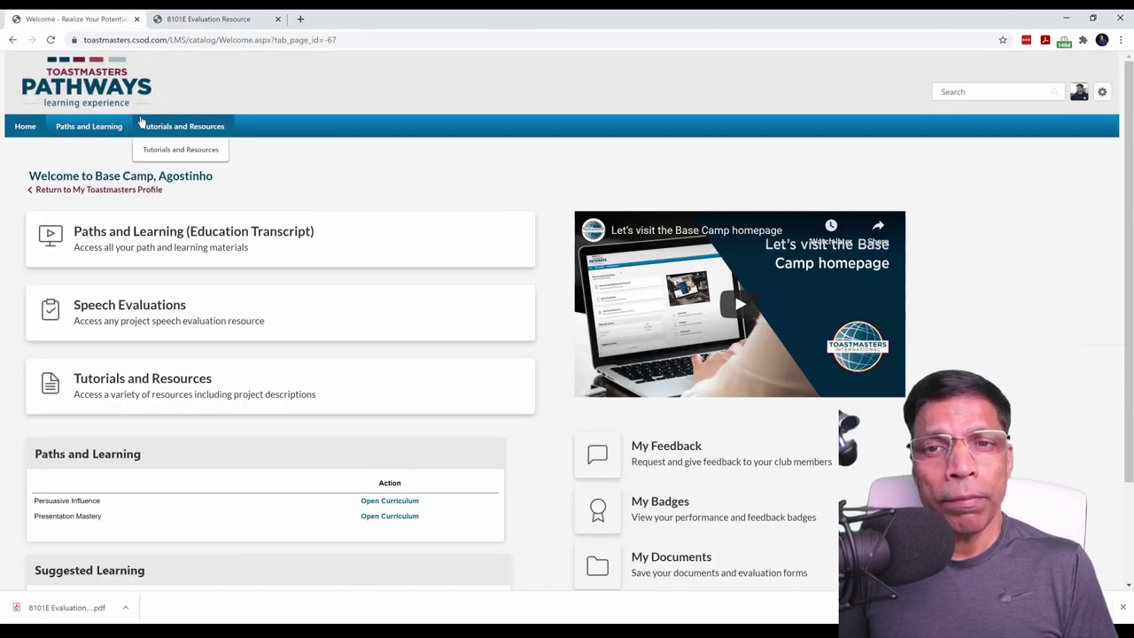
left_click(660, 560)
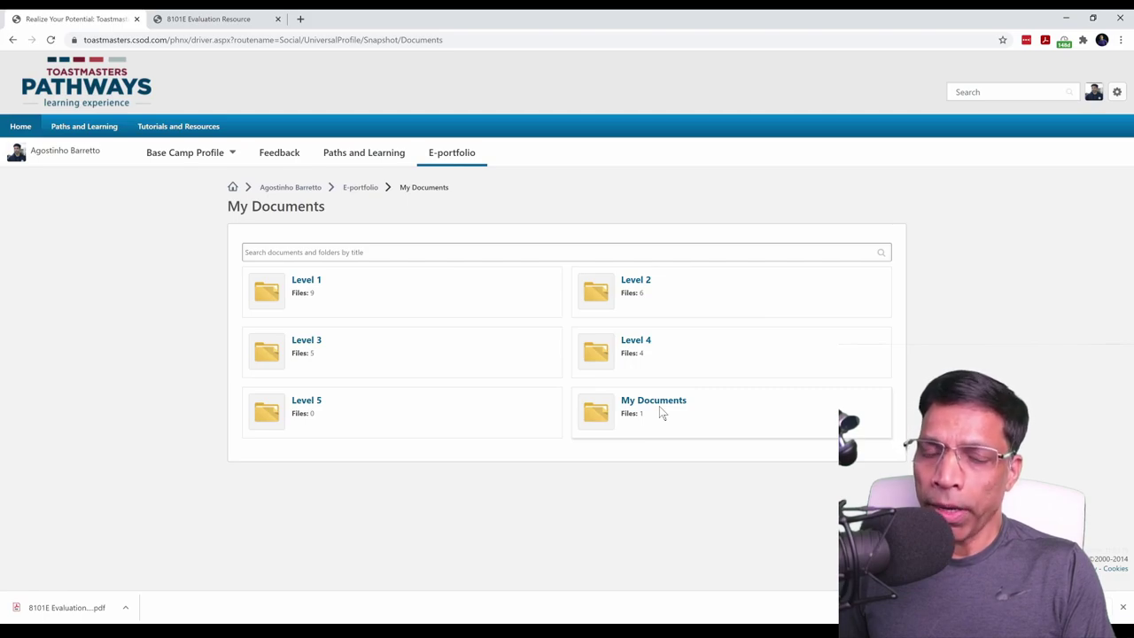
left_click(310, 281)
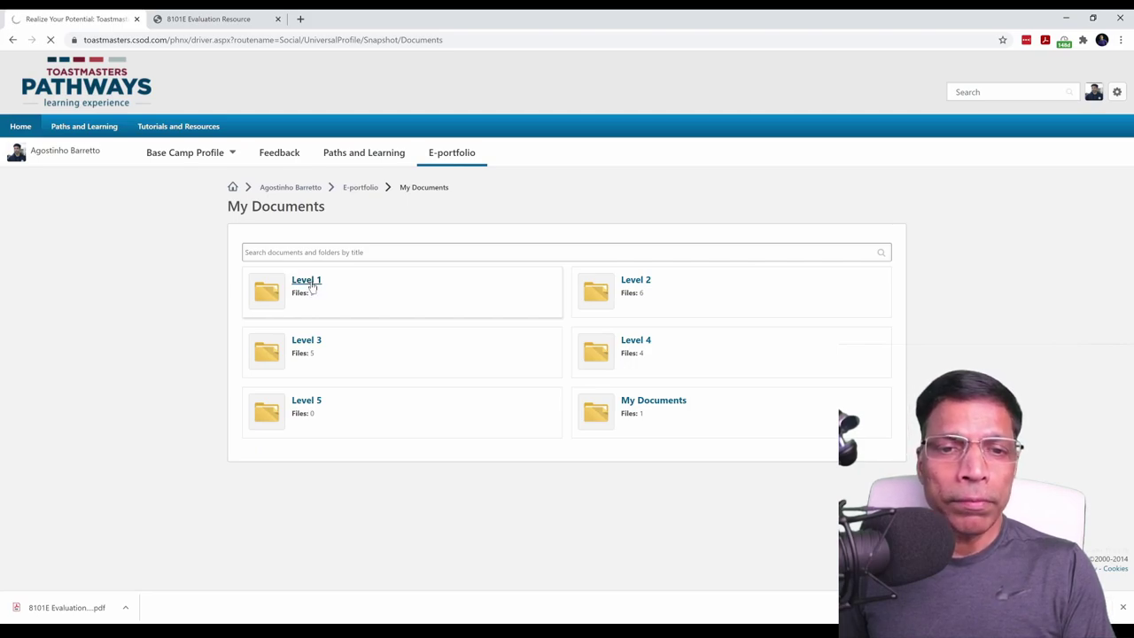
scroll(192, 263, "down", 3)
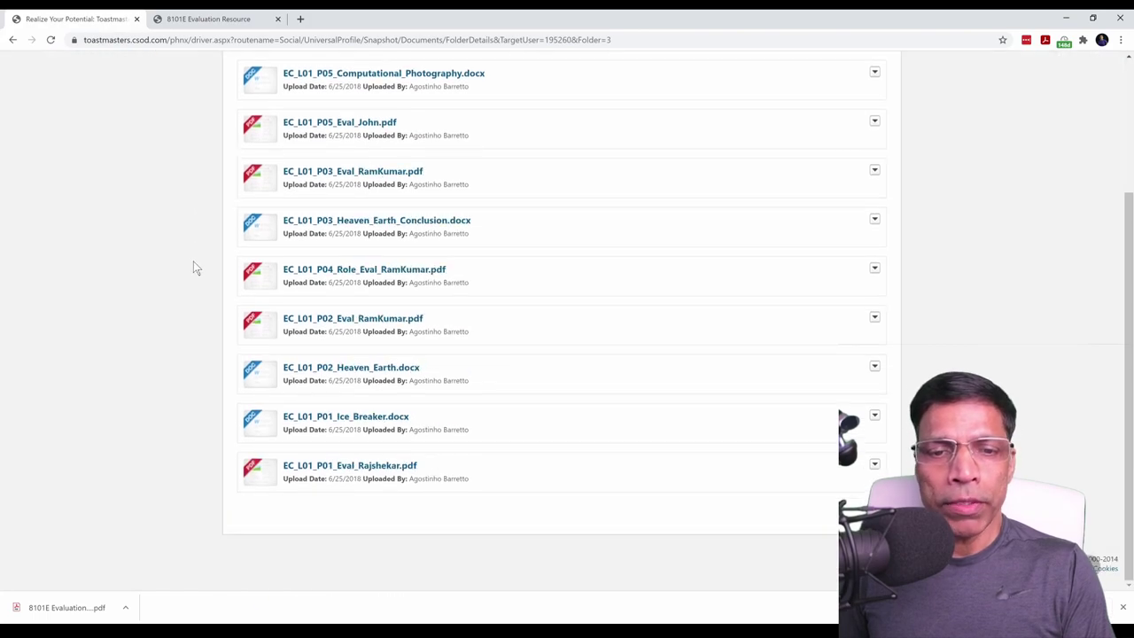
scroll(193, 265, "up", 4)
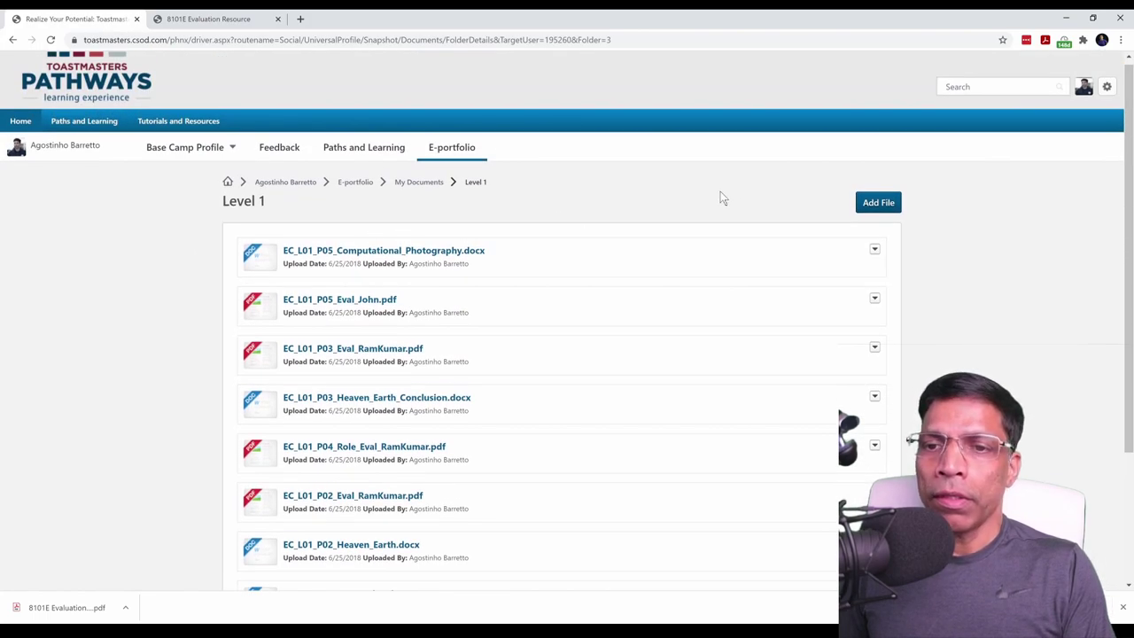
Add the file 8101E Evaluation Resource-filled2.pdf to the Level 1 folder.
left_click(881, 204)
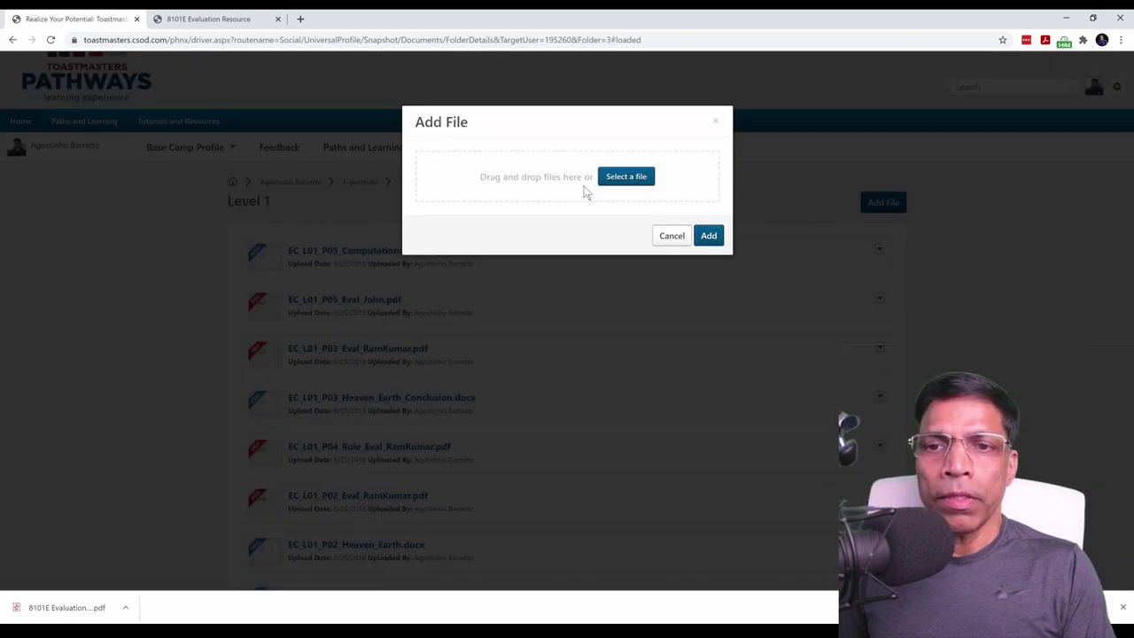
left_click(639, 180)
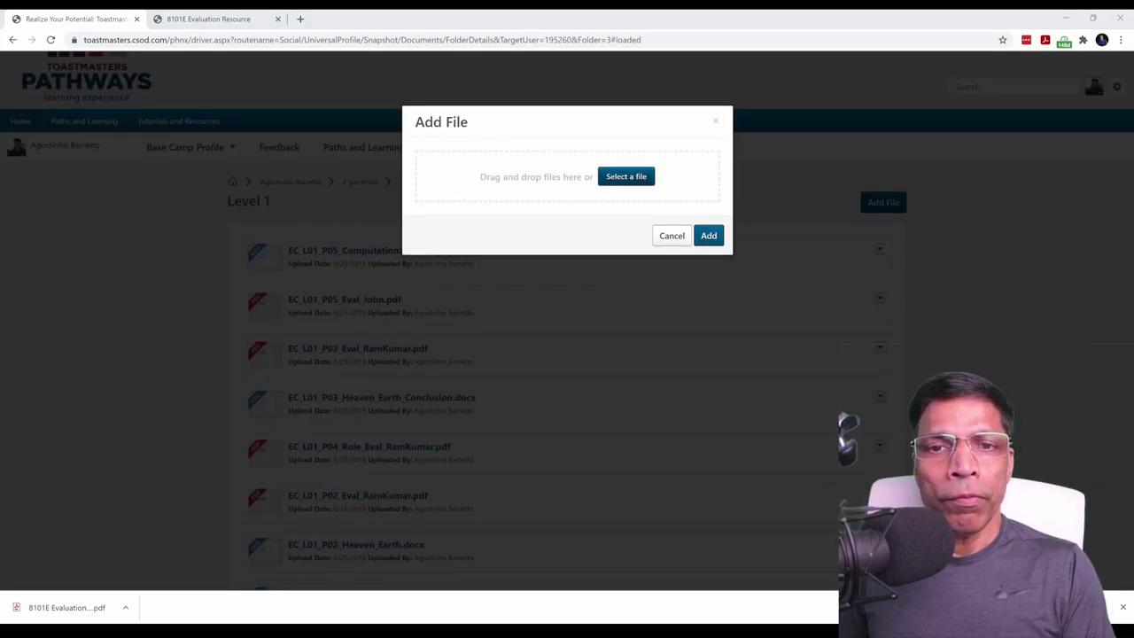
double_click(499, 253)
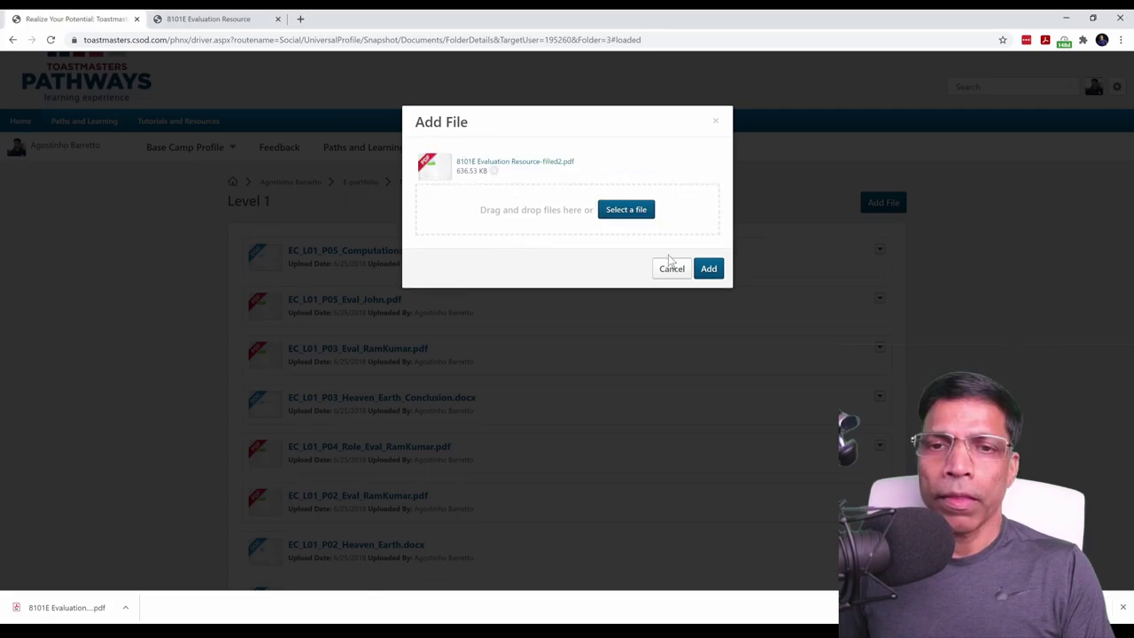
left_click(719, 271)
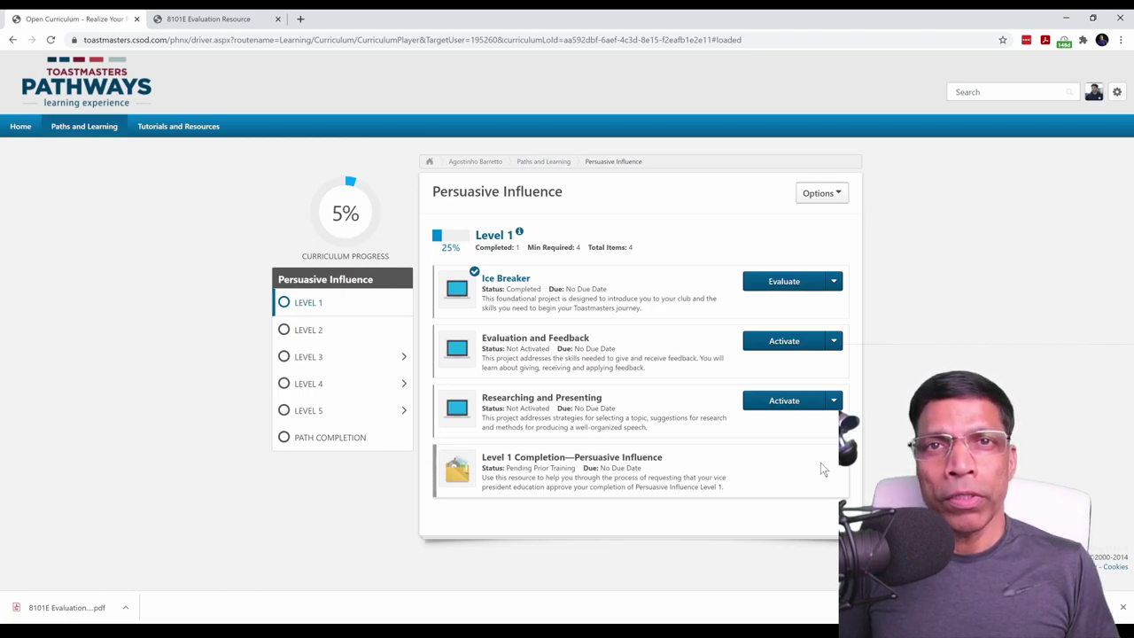
View the Level 2 projects of the Persuasive Influence path.
left_click(312, 332)
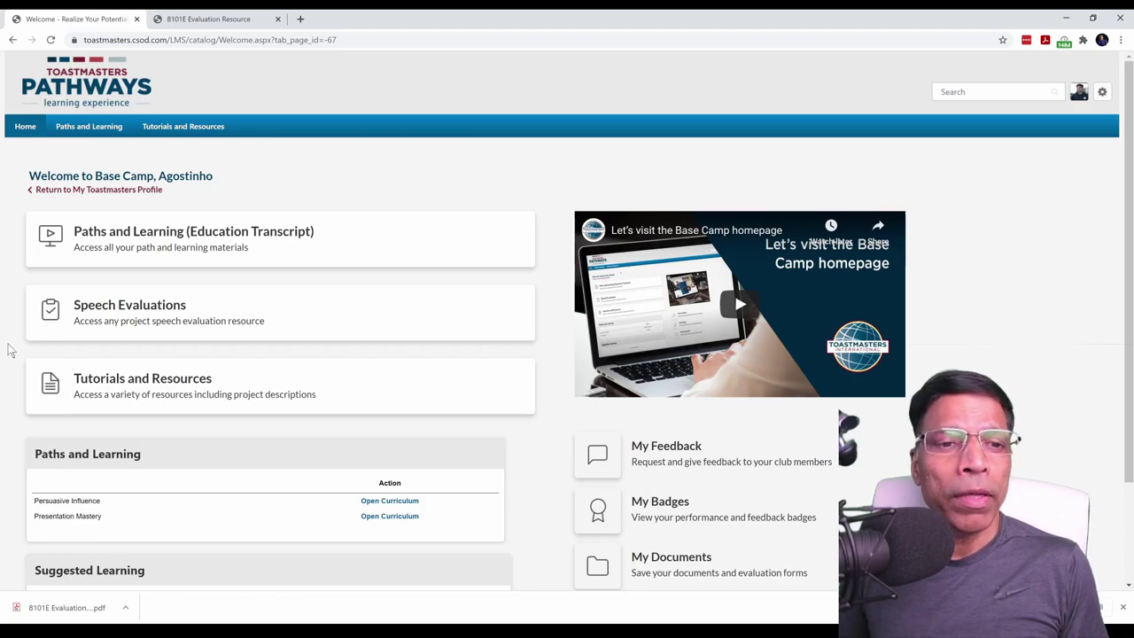
Open Speech Evaluations from the Base Camp homepage and launch the Effective Body Language evaluation resource.
left_click(120, 320)
scroll(385, 350, "down", 5)
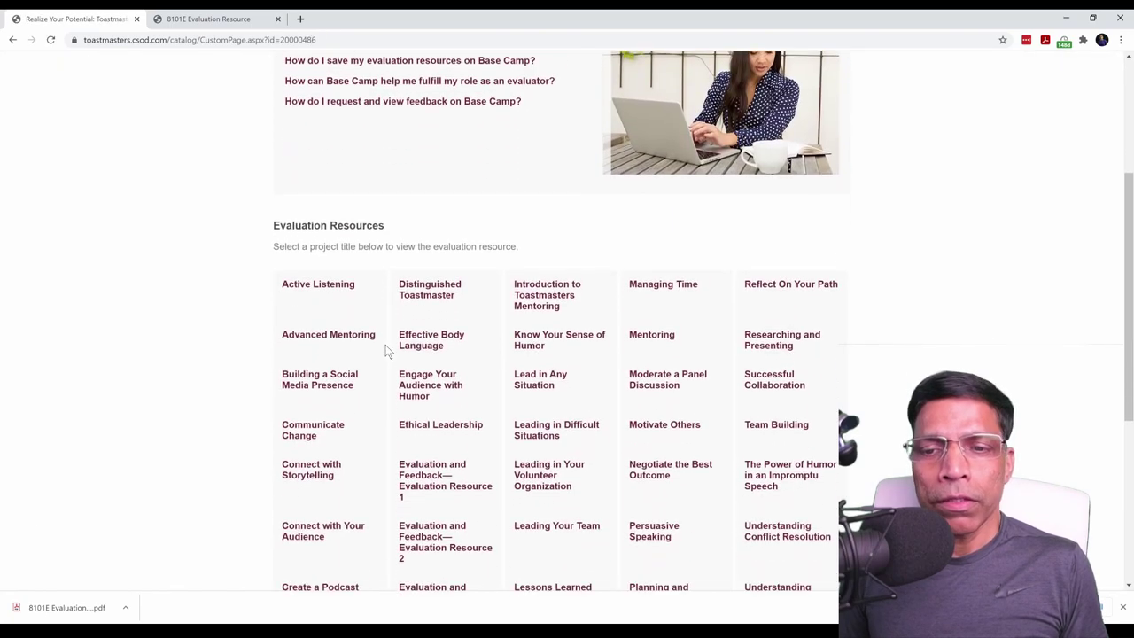
scroll(385, 352, "down", 1)
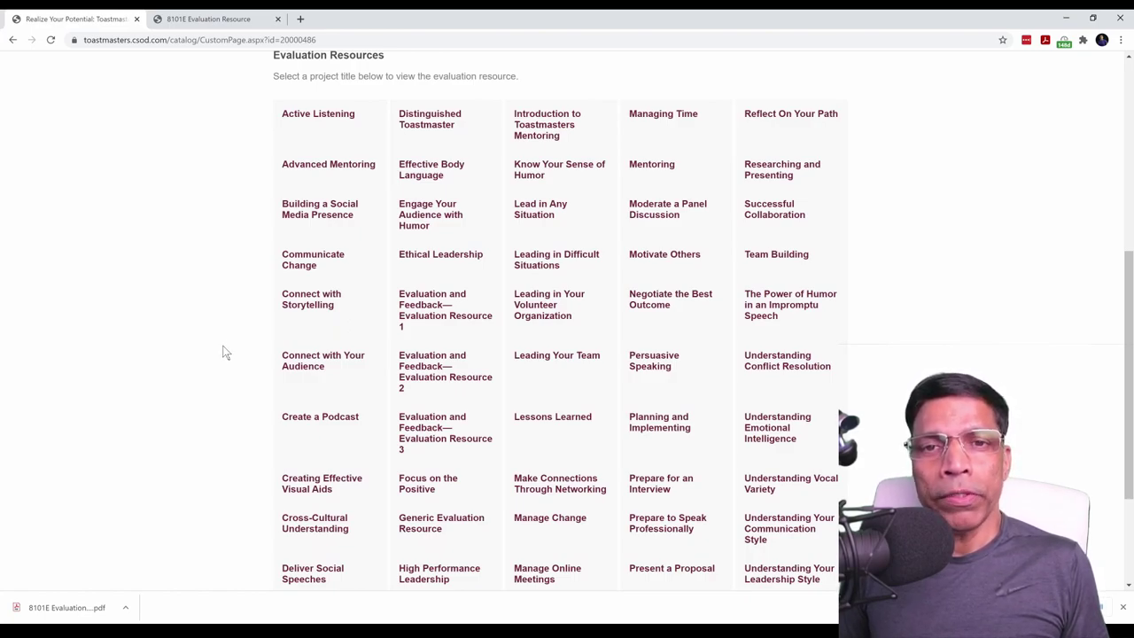
left_click(426, 178)
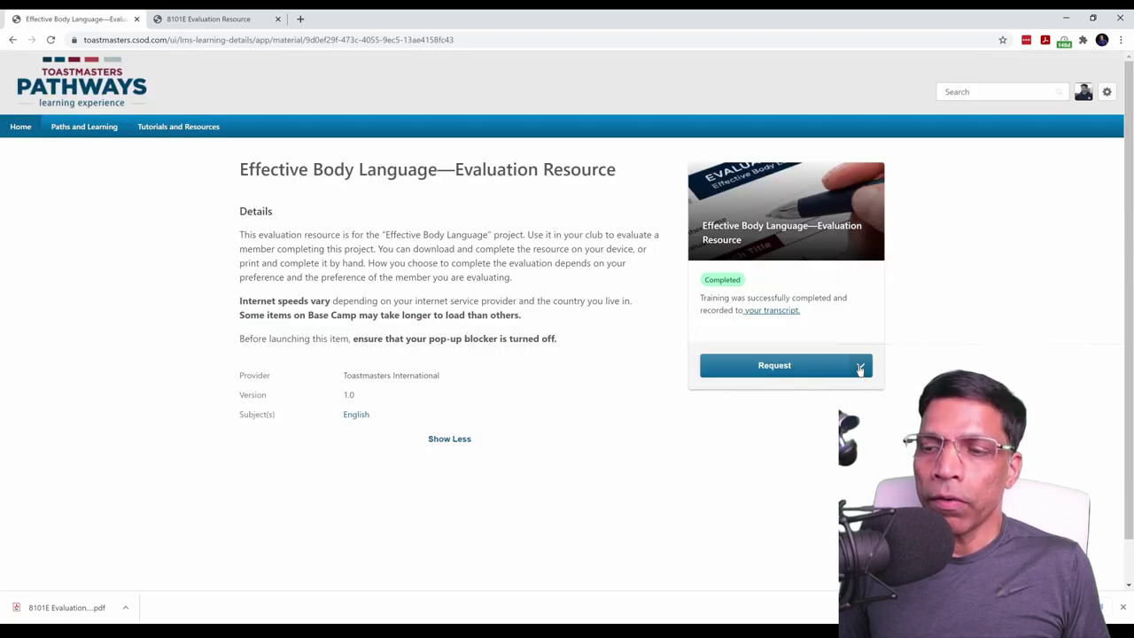
left_click(859, 369)
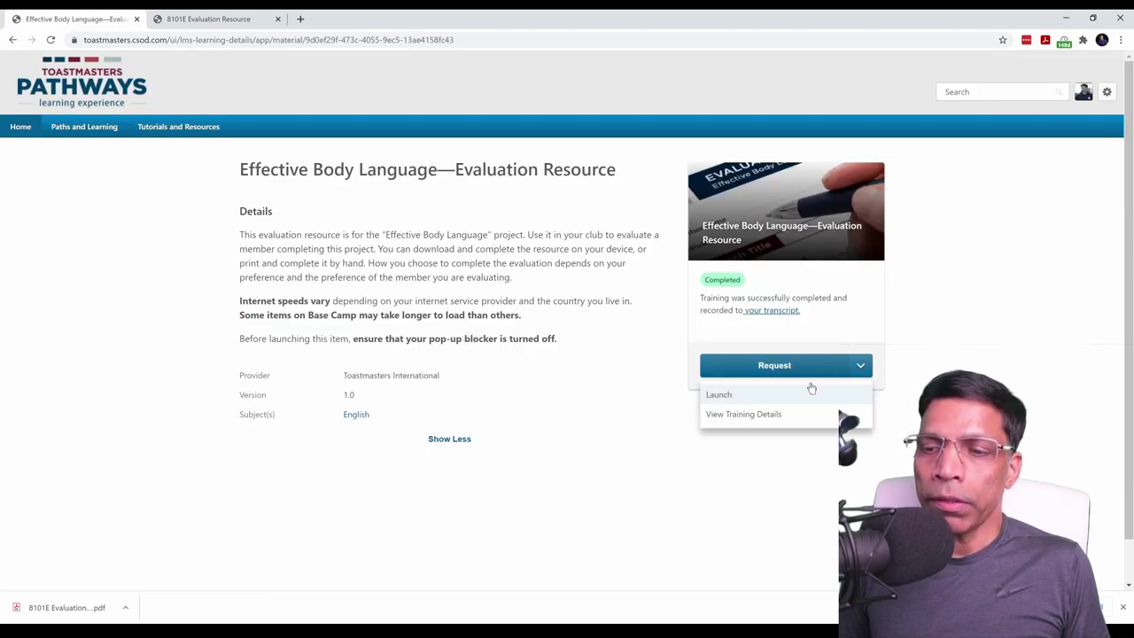
left_click(719, 396)
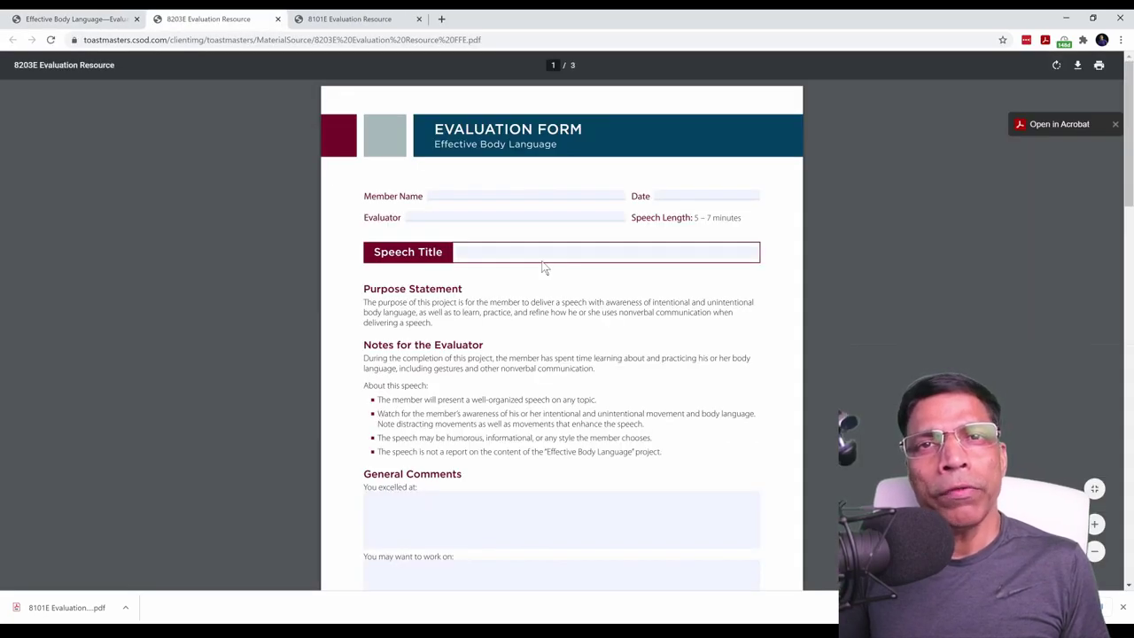
Enter the member's name on the Effective Body Language evaluation form.
left_click(459, 197)
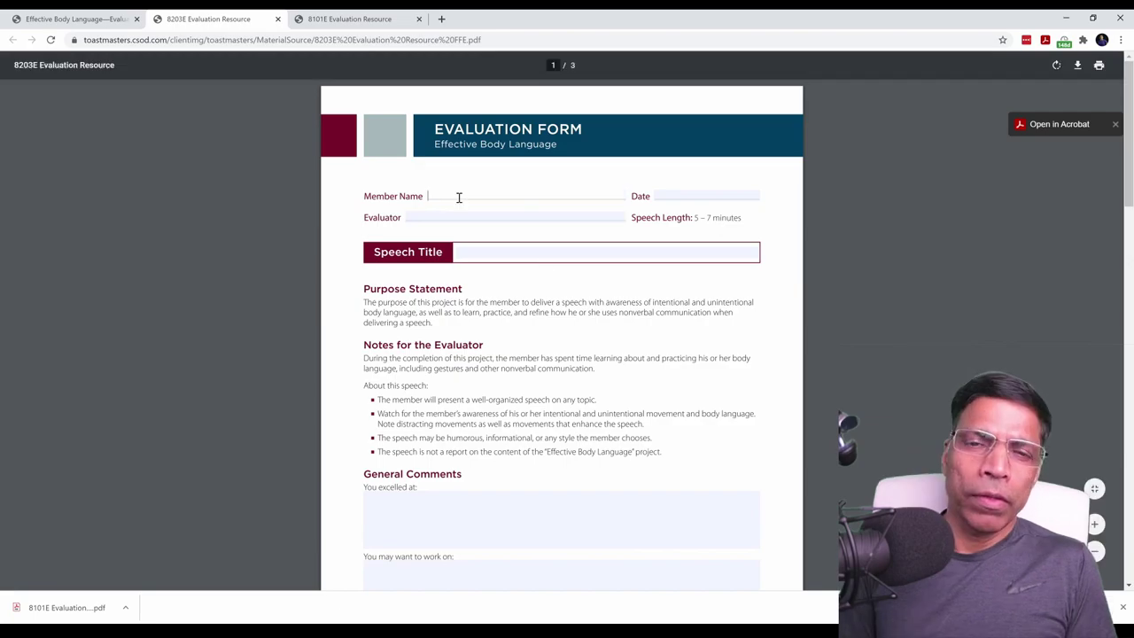
type("John")
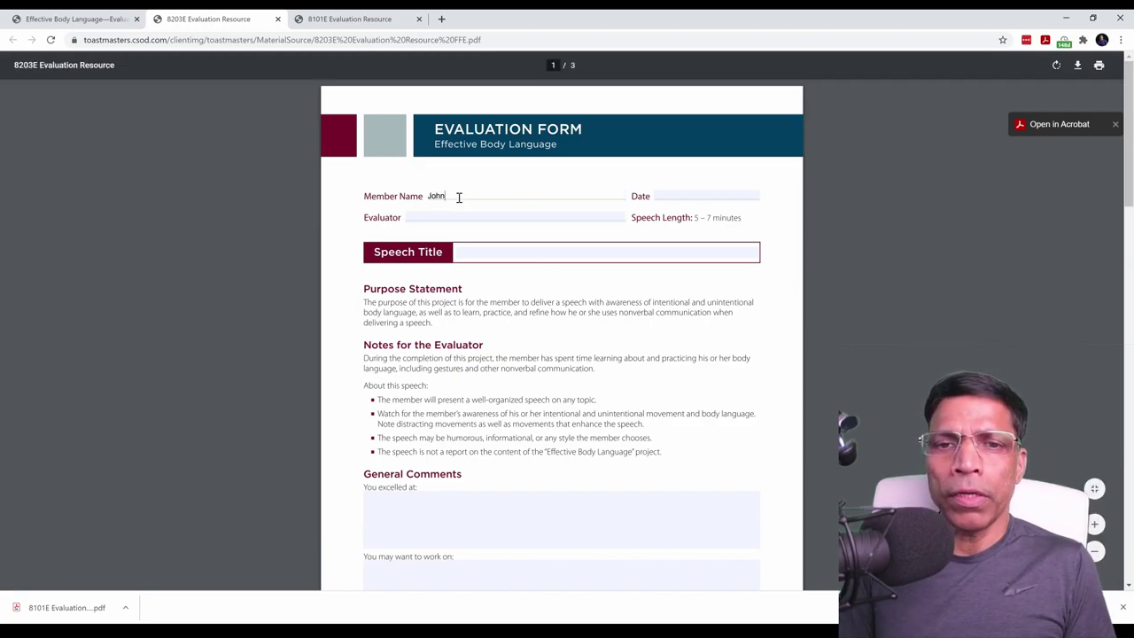